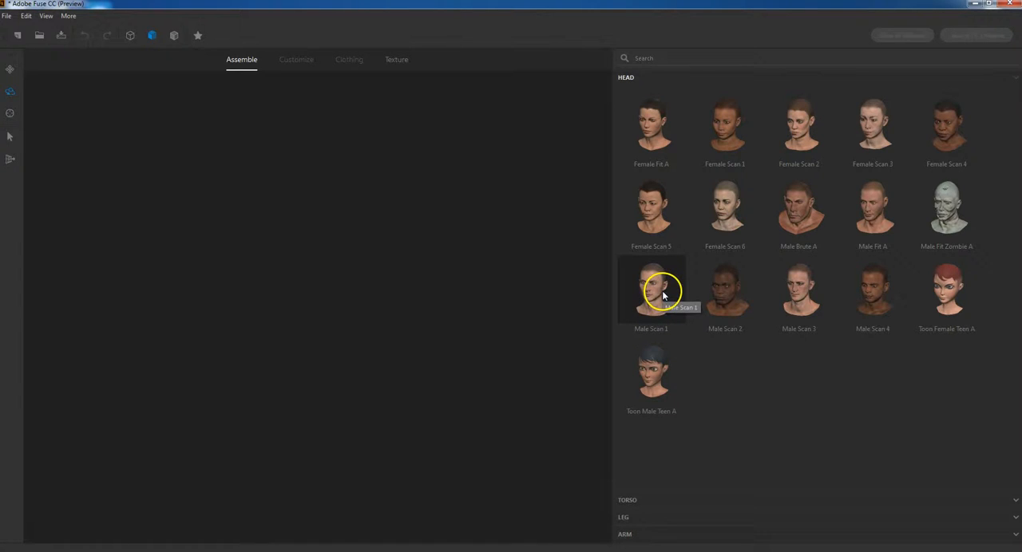
Add the Male Brute A head to the empty scene and inspect it from the side and back
{"action": "left_click", "coordinate": [795, 206]}
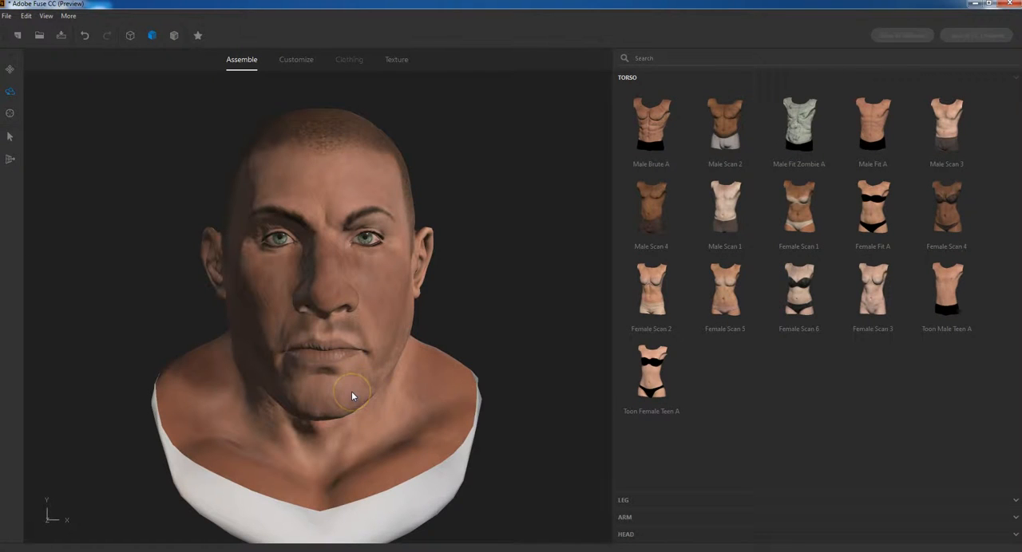
{"action": "left_click_drag", "start_coordinate": [524, 408], "coordinate": [289, 332]}
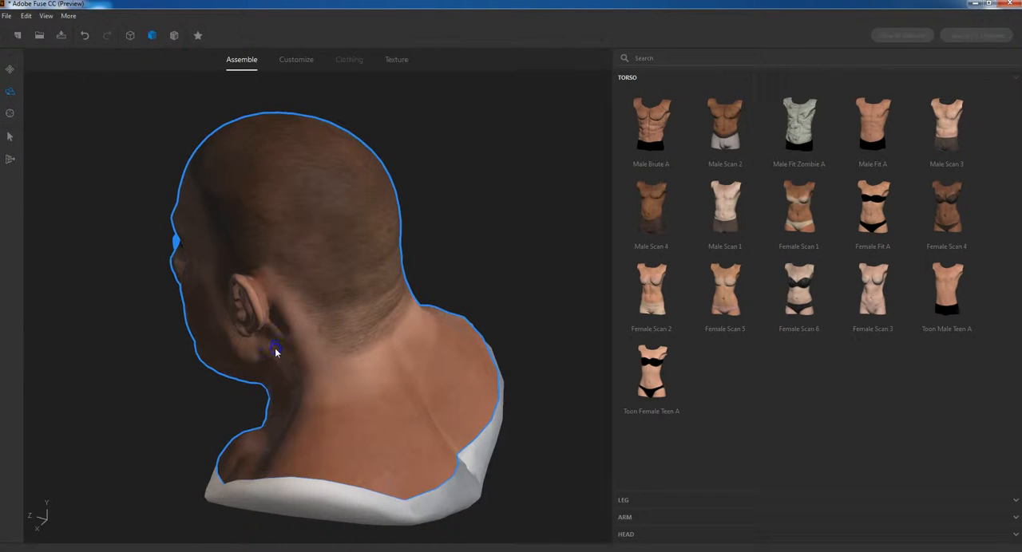
{"action": "left_click", "coordinate": [538, 290]}
{"action": "left_click", "coordinate": [516, 290]}
{"action": "left_click_drag", "start_coordinate": [532, 417], "coordinate": [439, 401]}
{"action": "left_click_drag", "start_coordinate": [171, 376], "coordinate": [301, 380]}
{"action": "mouse_move", "coordinate": [152, 407]}
{"action": "left_mouse_down"}
{"action": "mouse_move", "coordinate": [206, 394]}
{"action": "mouse_move", "coordinate": [141, 392]}
{"action": "mouse_move", "coordinate": [153, 387]}
{"action": "left_mouse_up"}
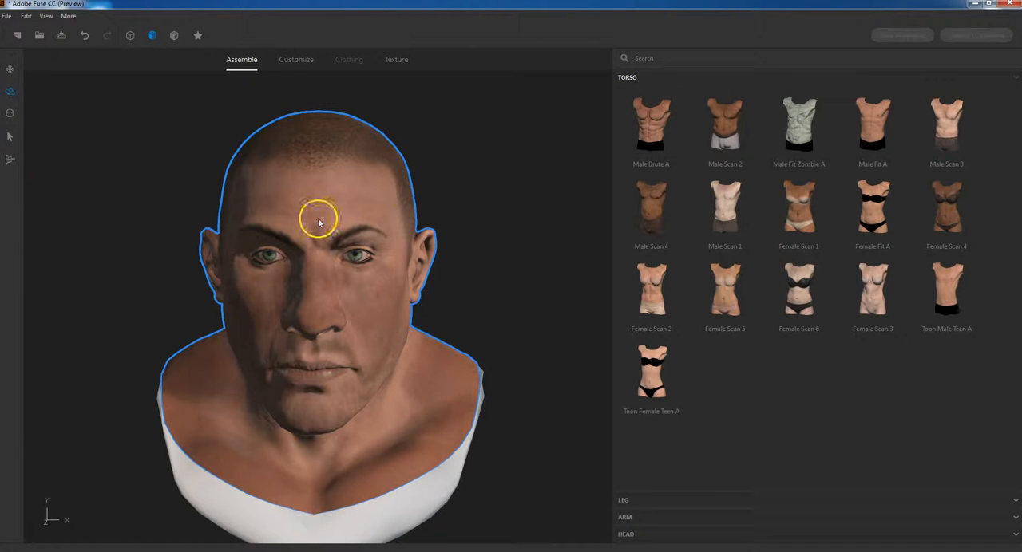
Complete the character by adding the matching body parts of the Male Brute A torso
{"action": "right_click", "coordinate": [649, 136]}
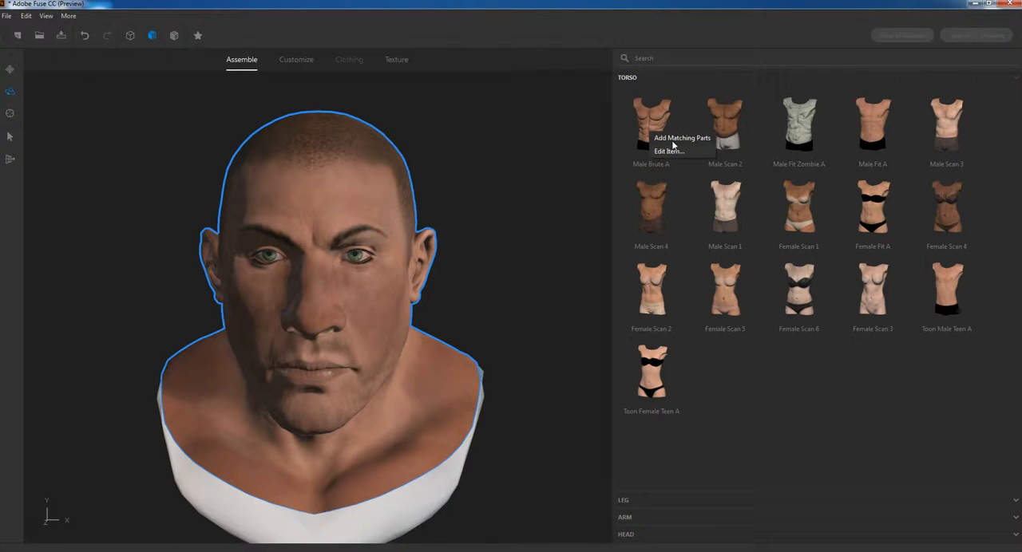
{"action": "left_click", "coordinate": [673, 142]}
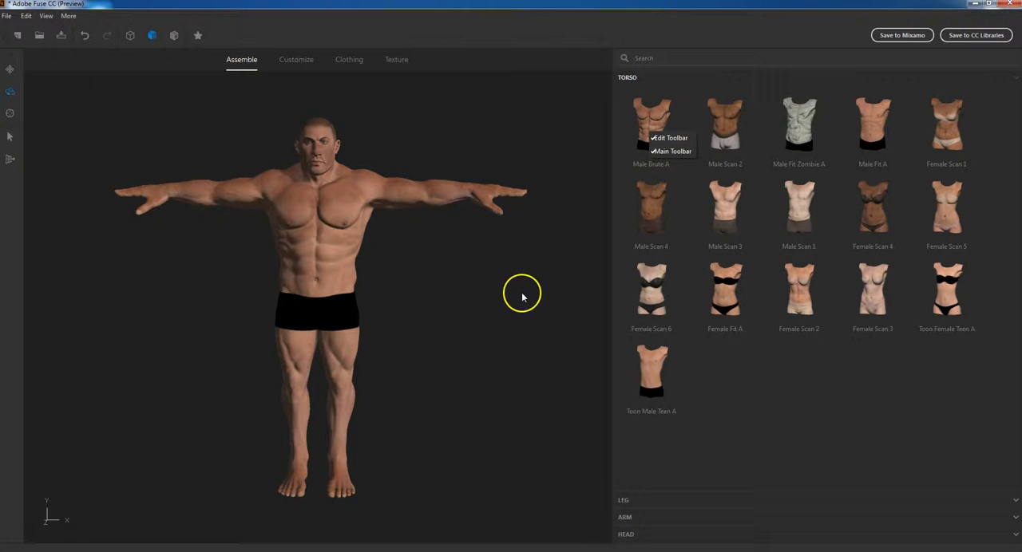
Examine the assembled full body from slightly different angles and distances
{"action": "left_click_drag", "start_coordinate": [517, 315], "coordinate": [495, 309]}
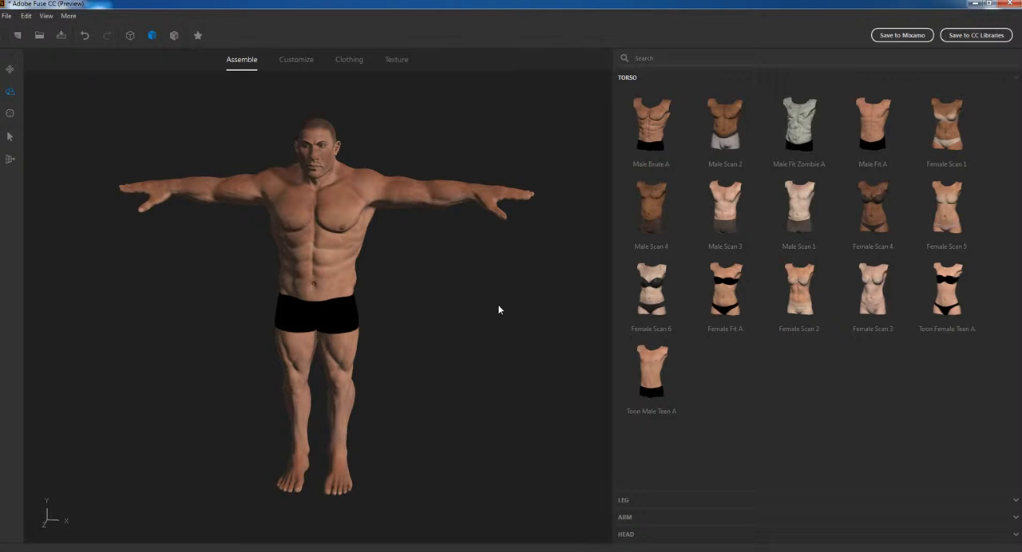
{"action": "left_click_drag", "start_coordinate": [528, 290], "coordinate": [468, 310]}
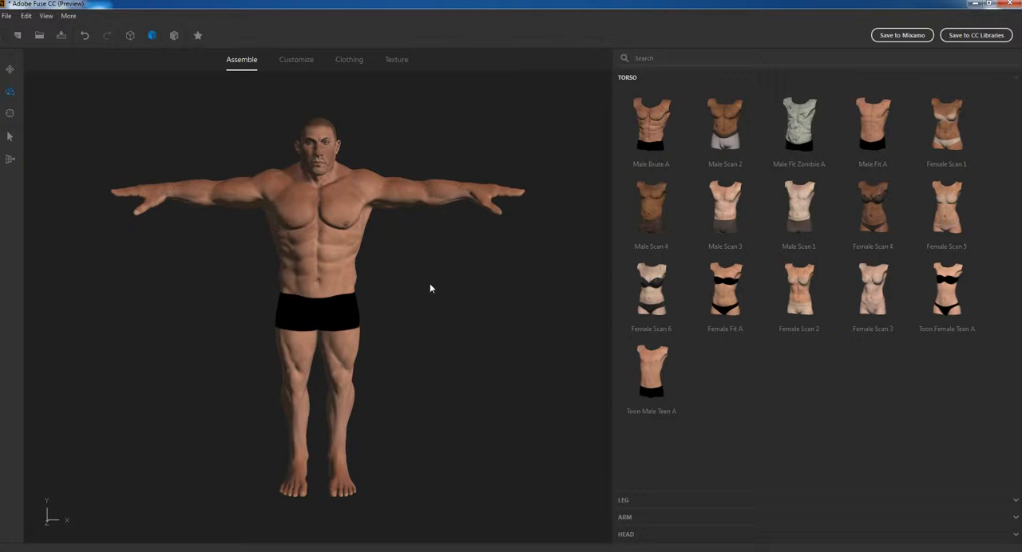
{"action": "left_click", "coordinate": [454, 280]}
{"action": "scroll", "coordinate": [478, 217], "scroll_direction": "up", "scroll_amount": 4}
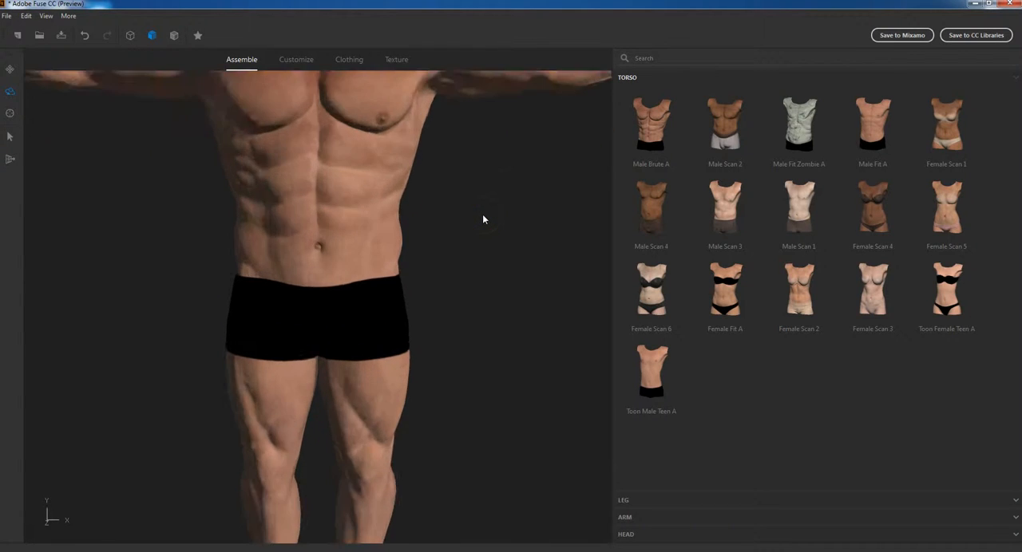
{"action": "scroll", "coordinate": [482, 214], "scroll_direction": "down", "scroll_amount": 4}
{"action": "scroll", "coordinate": [482, 211], "scroll_direction": "up", "scroll_amount": 2}
{"action": "scroll", "coordinate": [479, 211], "scroll_direction": "down", "scroll_amount": 2}
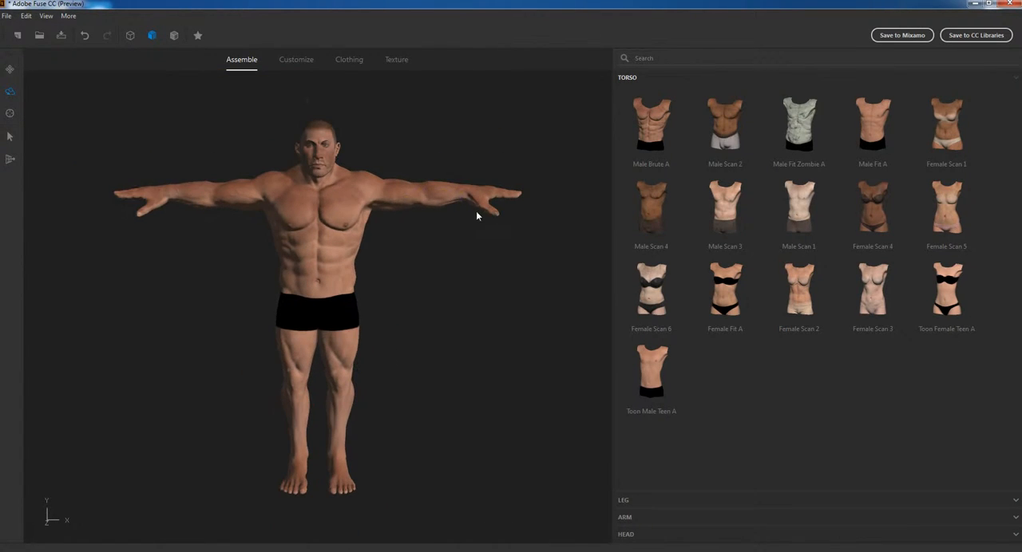
{"action": "mouse_move", "coordinate": [446, 244]}
{"action": "left_mouse_down"}
{"action": "mouse_move", "coordinate": [266, 279]}
{"action": "mouse_move", "coordinate": [89, 278]}
{"action": "mouse_move", "coordinate": [242, 277]}
{"action": "mouse_move", "coordinate": [445, 228]}
{"action": "left_mouse_up"}
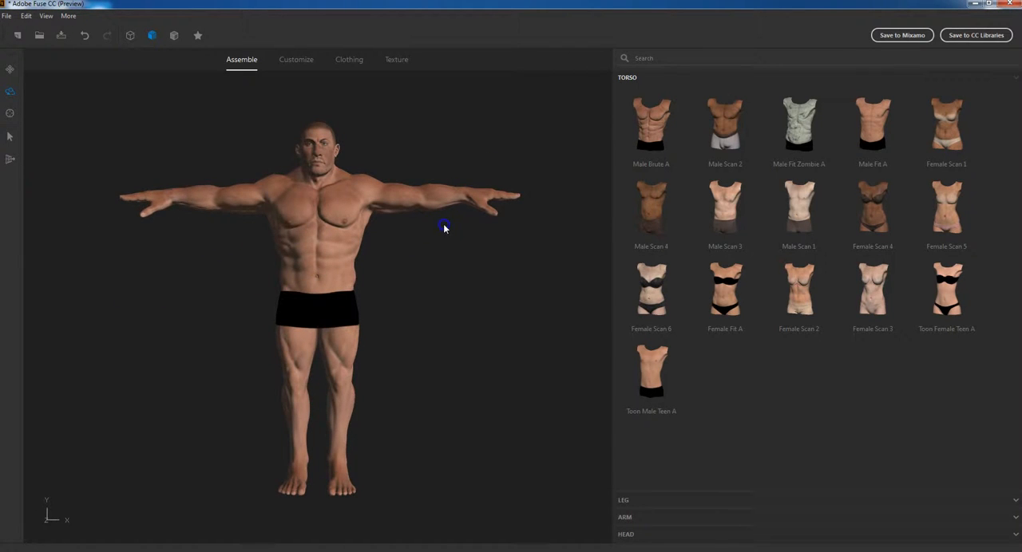
Go to the Customize stage and randomize the arm features three times
{"action": "left_click", "coordinate": [293, 63]}
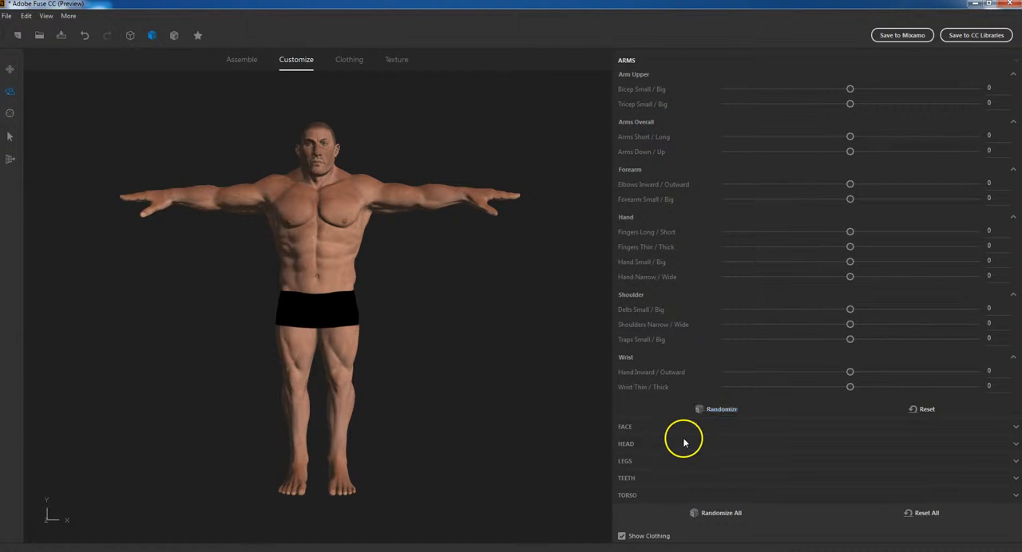
{"action": "left_click", "coordinate": [714, 409]}
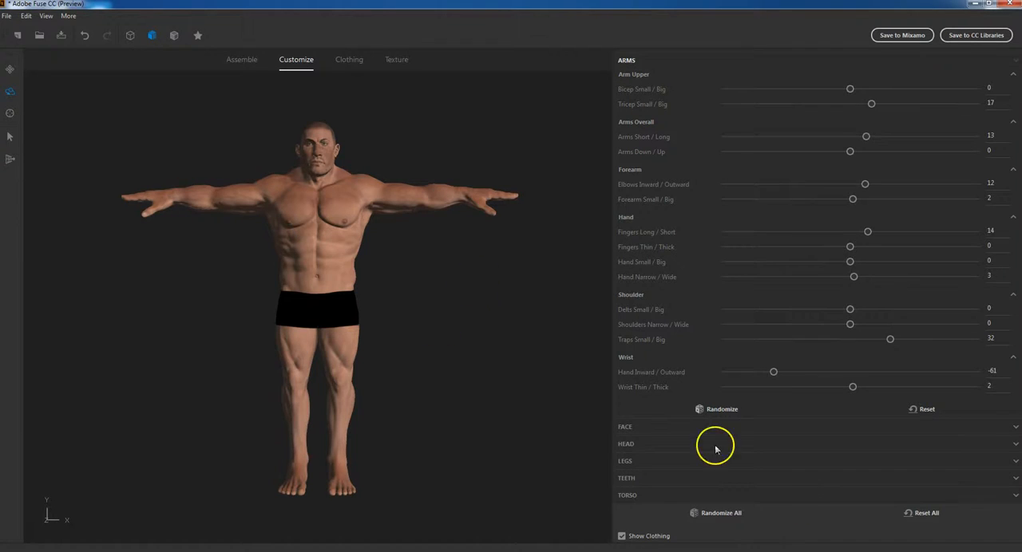
{"action": "left_click", "coordinate": [716, 410]}
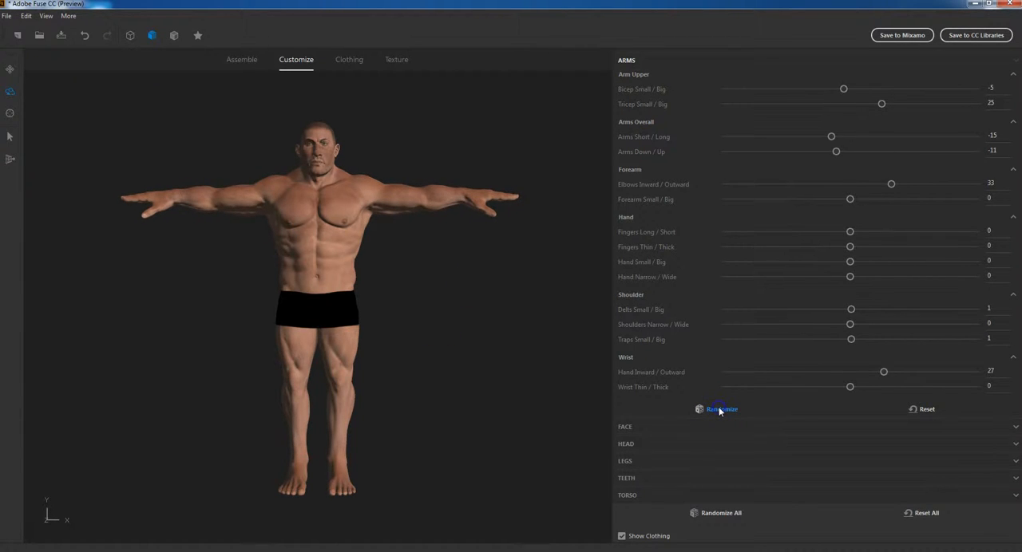
{"action": "left_click", "coordinate": [719, 410]}
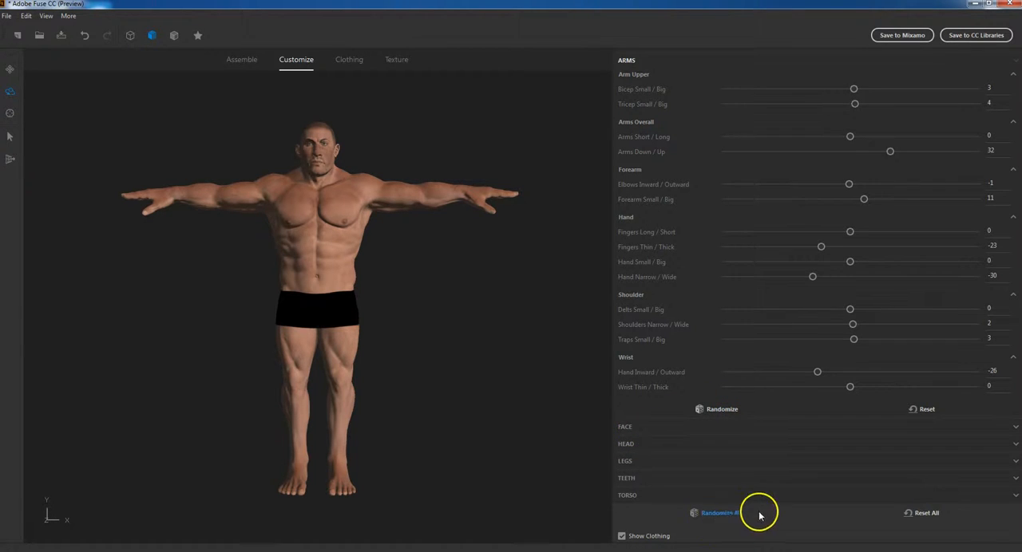
Randomize all of the character's body features twice and check the resulting figure up close
{"action": "left_click", "coordinate": [714, 514]}
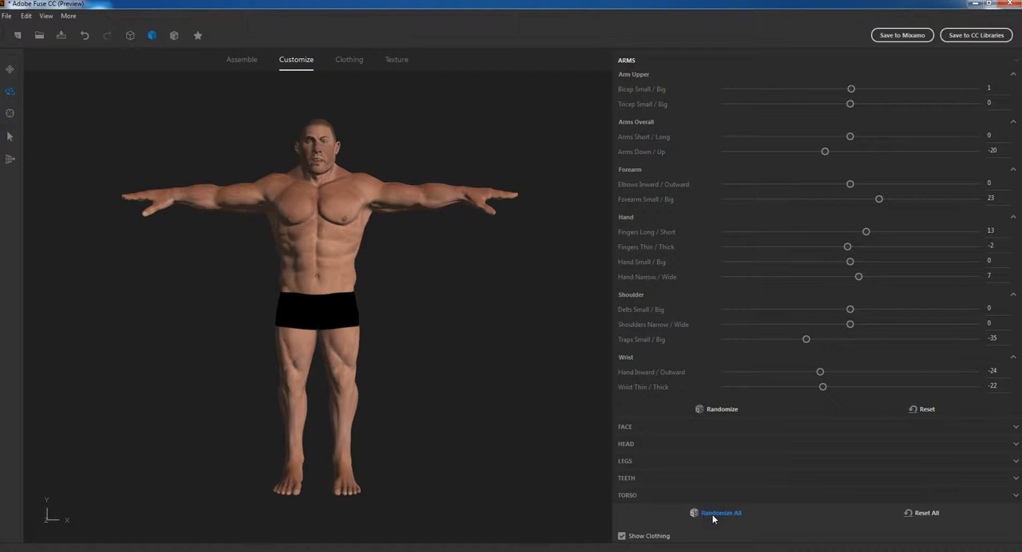
{"action": "left_click", "coordinate": [714, 514]}
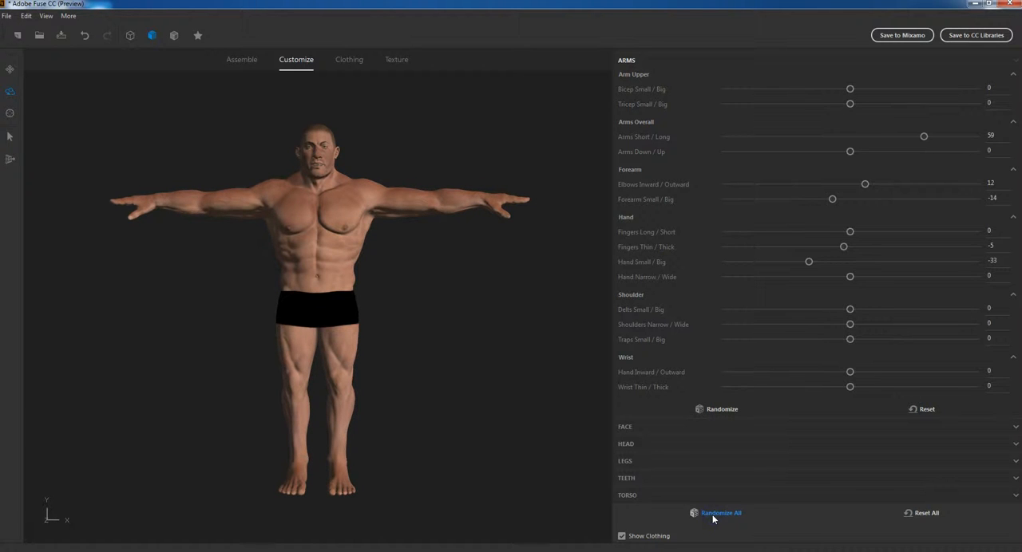
{"action": "scroll", "coordinate": [299, 201], "scroll_direction": "up", "scroll_amount": 5}
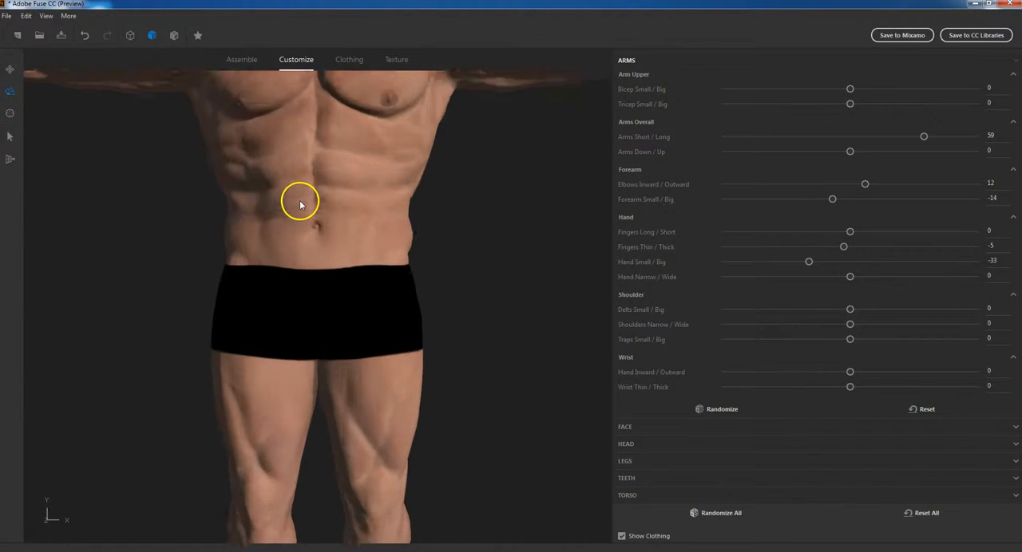
{"action": "middle_click_drag", "start_coordinate": [506, 119], "coordinate": [529, 459]}
{"action": "scroll", "coordinate": [386, 295], "scroll_direction": "down", "scroll_amount": 5}
{"action": "scroll", "coordinate": [383, 303], "scroll_direction": "up", "scroll_amount": 5}
{"action": "scroll", "coordinate": [381, 308], "scroll_direction": "down", "scroll_amount": 3}
{"action": "scroll", "coordinate": [382, 310], "scroll_direction": "up", "scroll_amount": 3}
{"action": "scroll", "coordinate": [415, 305], "scroll_direction": "down", "scroll_amount": 5}
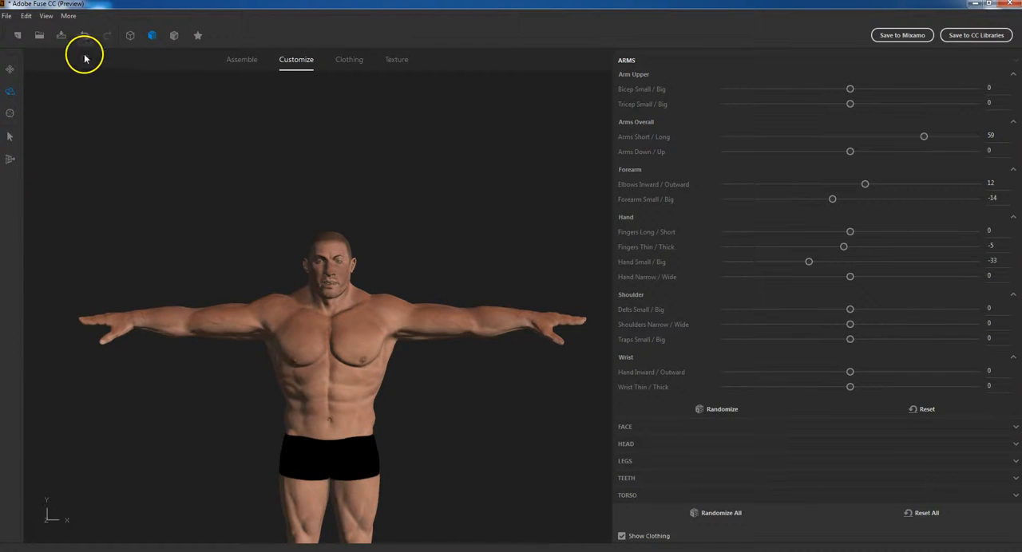
Look up the camera modes and use Pan and Zoom Camera to shift more of the character into view
{"action": "left_click", "coordinate": [39, 21]}
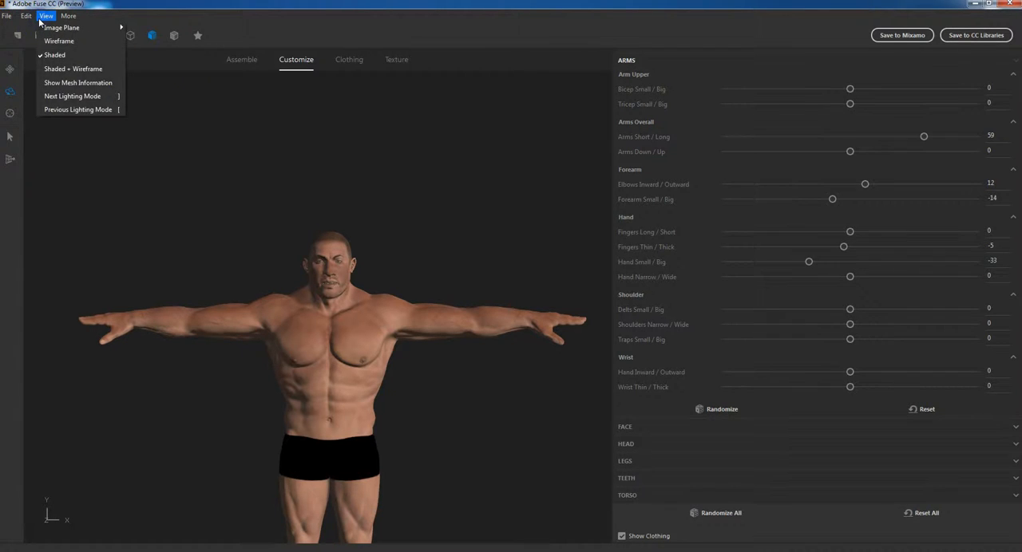
{"action": "left_click", "coordinate": [23, 17]}
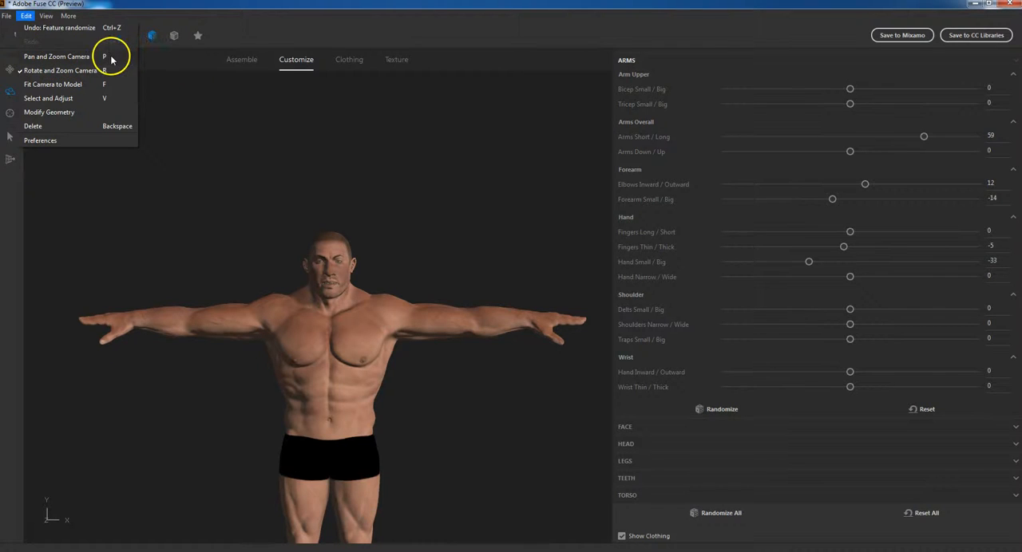
{"action": "left_click", "coordinate": [250, 176]}
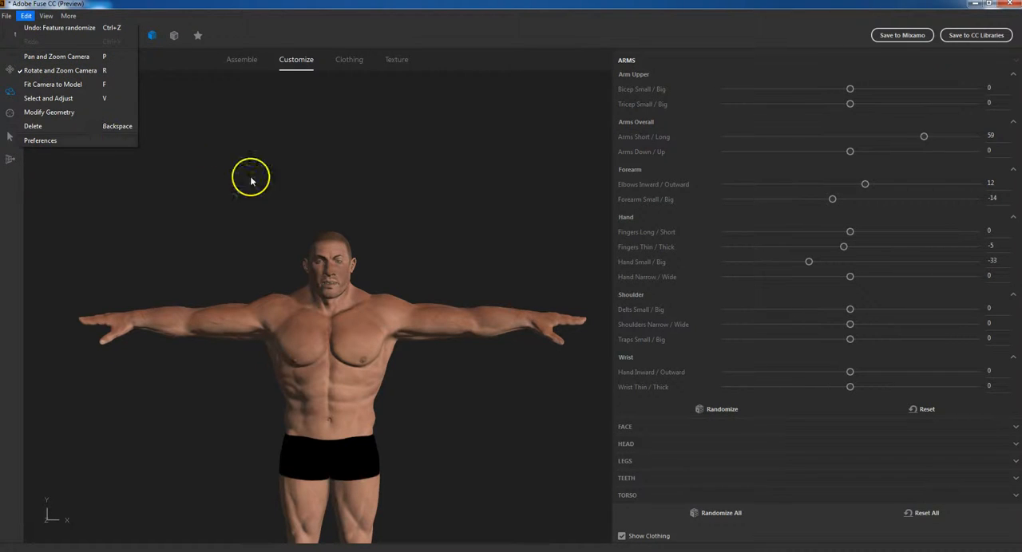
{"action": "left_click_drag", "start_coordinate": [245, 190], "coordinate": [241, 125]}
{"action": "left_click_drag", "start_coordinate": [469, 381], "coordinate": [457, 358]}
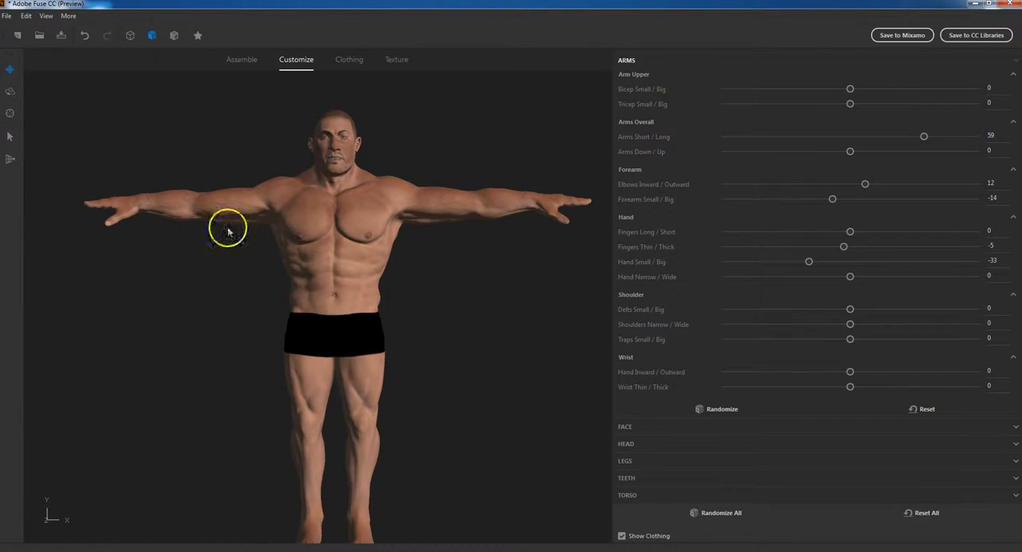
{"action": "left_click", "coordinate": [30, 16]}
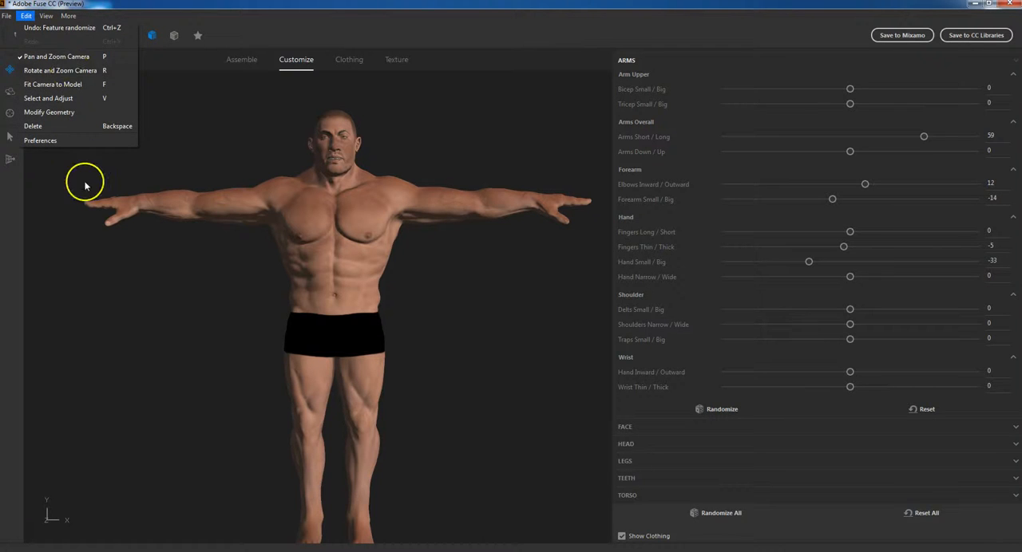
{"action": "left_click", "coordinate": [485, 63]}
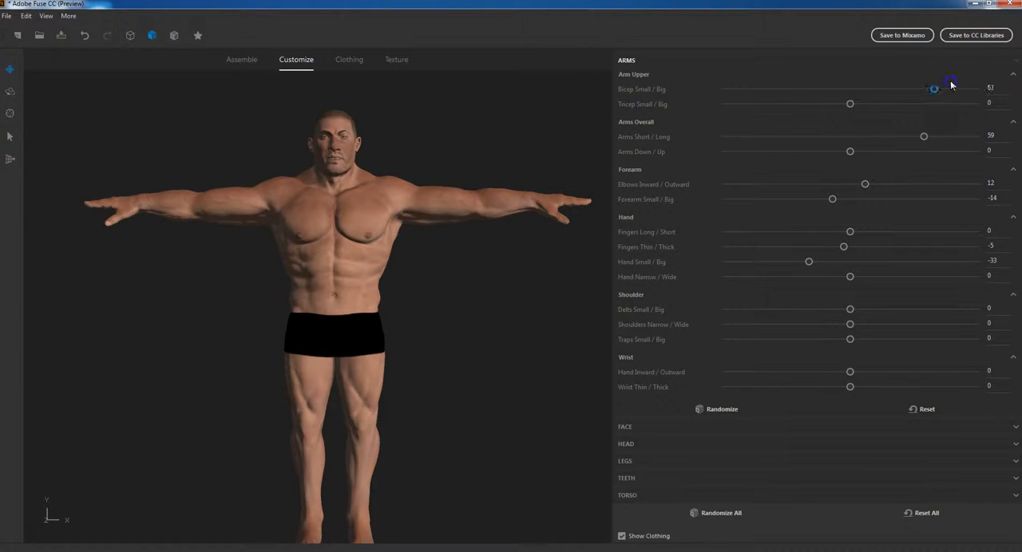
Set the upper arms' Bicep Small / Big to 30 and Tricep Small / Big to 46
{"action": "left_click_drag", "start_coordinate": [914, 90], "coordinate": [945, 88]}
{"action": "left_click_drag", "start_coordinate": [518, 240], "coordinate": [511, 260]}
{"action": "left_click_drag", "start_coordinate": [547, 229], "coordinate": [534, 229]}
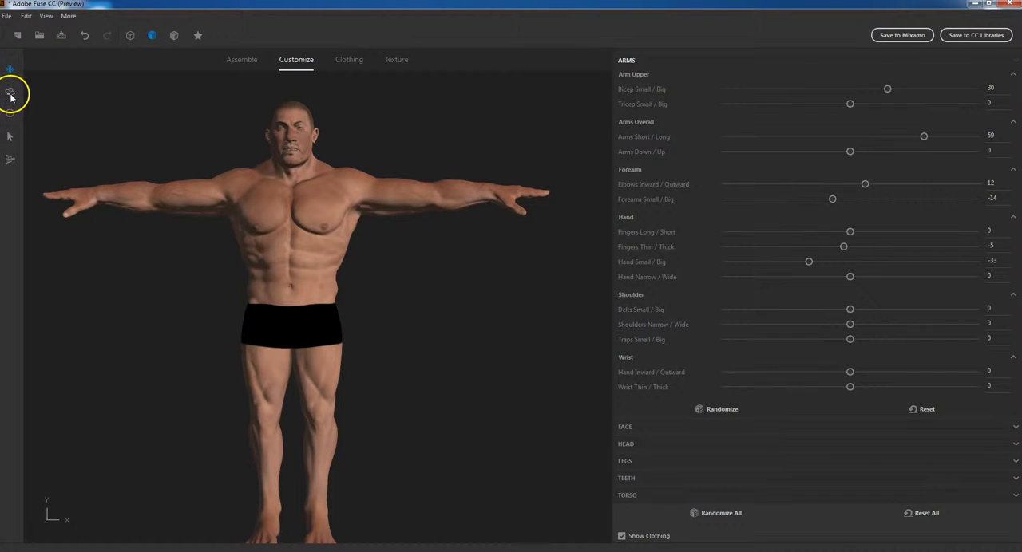
{"action": "left_click_drag", "start_coordinate": [529, 237], "coordinate": [424, 279]}
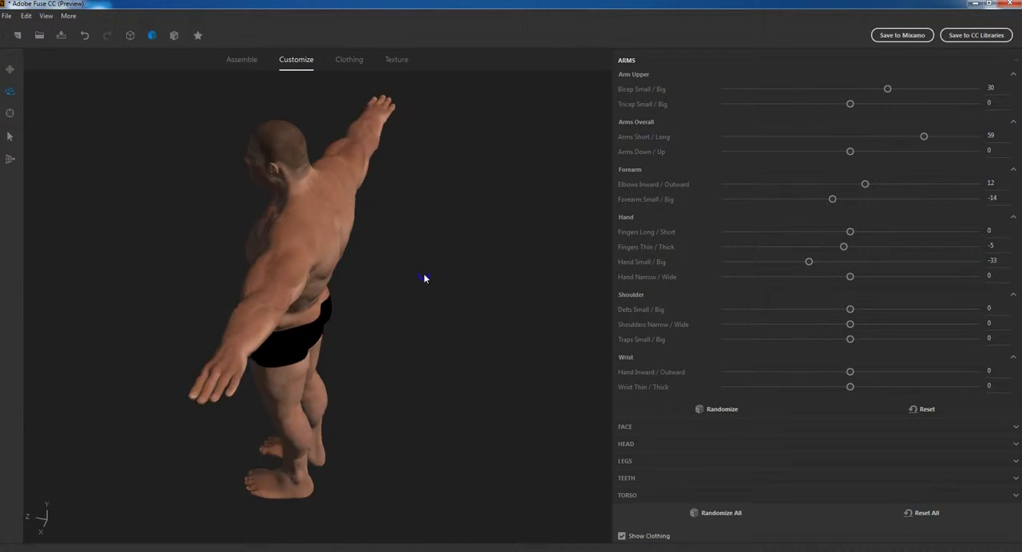
{"action": "mouse_move", "coordinate": [378, 238]}
{"action": "left_mouse_down"}
{"action": "mouse_move", "coordinate": [368, 231]}
{"action": "mouse_move", "coordinate": [424, 234]}
{"action": "mouse_move", "coordinate": [394, 232]}
{"action": "left_mouse_up"}
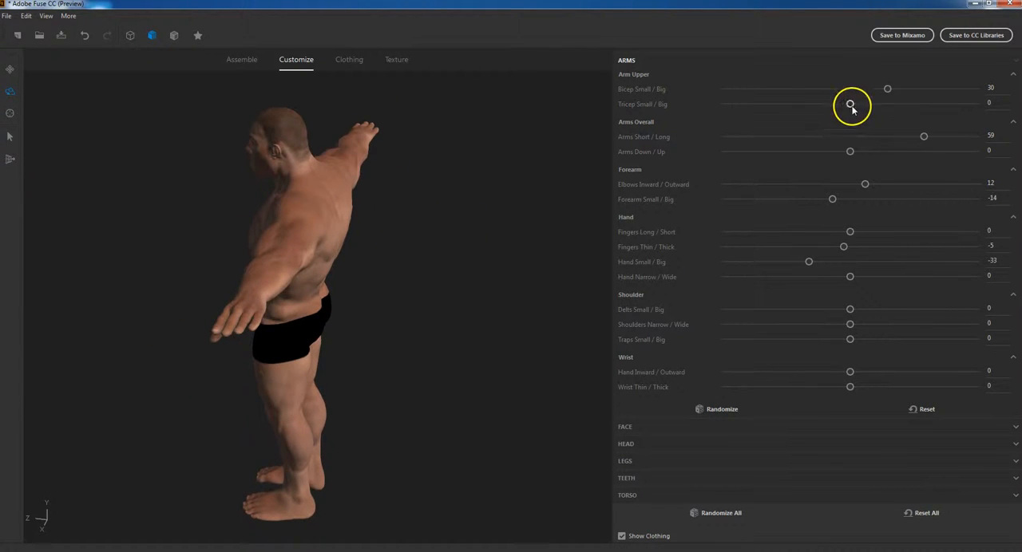
{"action": "left_click_drag", "start_coordinate": [402, 307], "coordinate": [398, 266]}
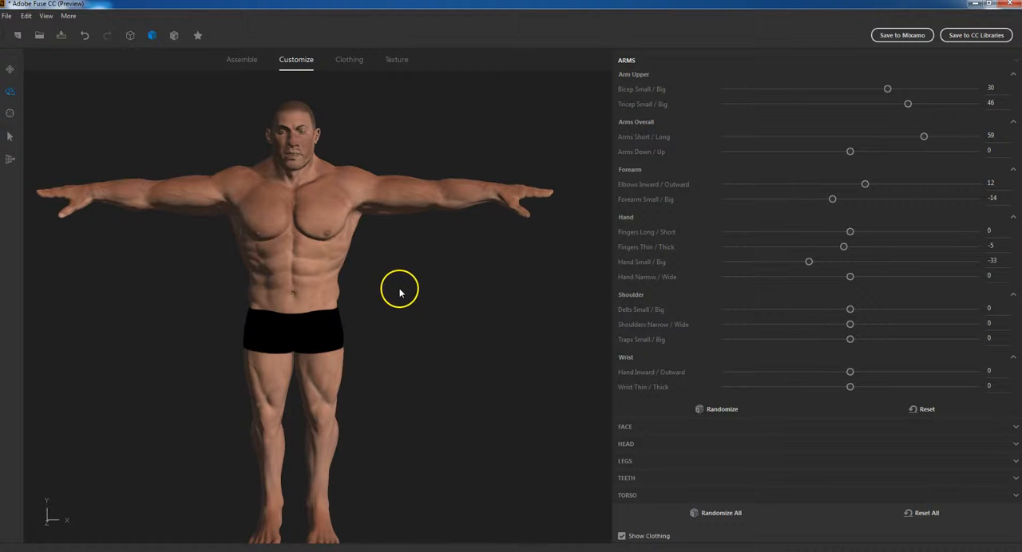
Adjust the shoulders directly on the model with Select and Adjust, setting Shoulders Narrow / Wide to -11
{"action": "mouse_move", "coordinate": [383, 294]}
{"action": "left_mouse_down"}
{"action": "mouse_move", "coordinate": [426, 280]}
{"action": "mouse_move", "coordinate": [380, 293]}
{"action": "left_mouse_up"}
{"action": "scroll", "coordinate": [268, 151], "scroll_direction": "up", "scroll_amount": 5}
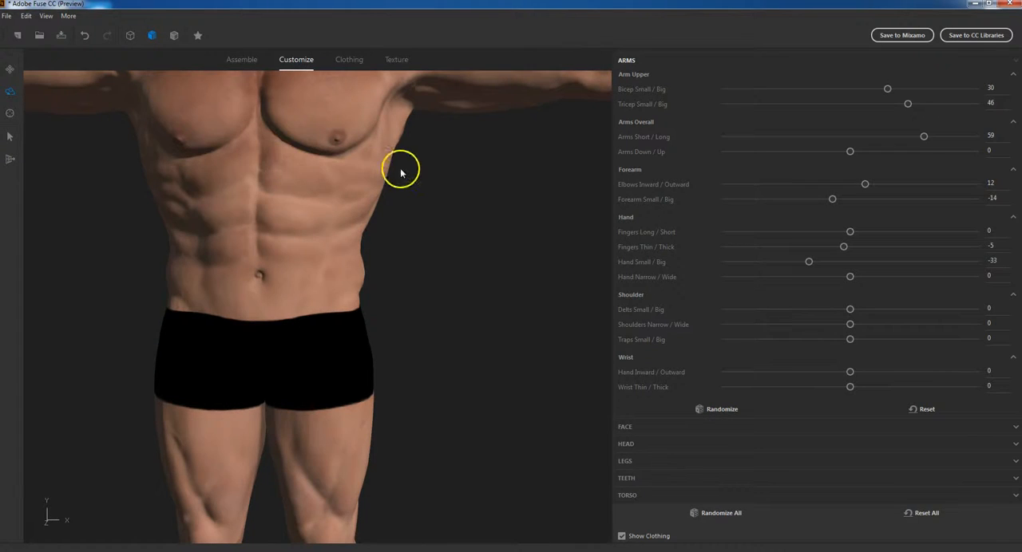
{"action": "mouse_move", "coordinate": [414, 156]}
{"action": "left_mouse_down"}
{"action": "mouse_move", "coordinate": [420, 199]}
{"action": "mouse_move", "coordinate": [410, 148]}
{"action": "left_mouse_up"}
{"action": "middle_click_drag", "start_coordinate": [415, 166], "coordinate": [445, 342]}
{"action": "middle_click_drag", "start_coordinate": [393, 121], "coordinate": [475, 206]}
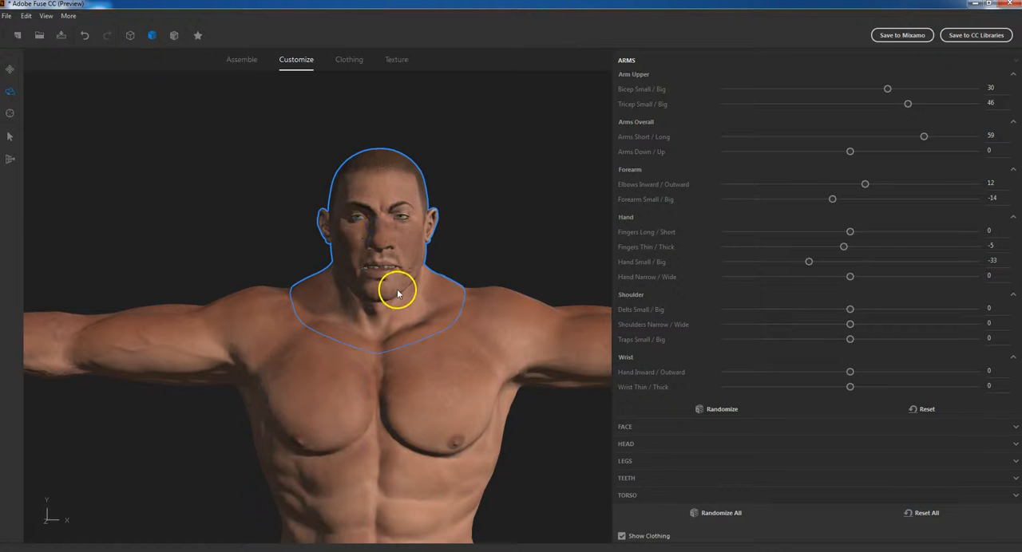
{"action": "left_click", "coordinate": [7, 133]}
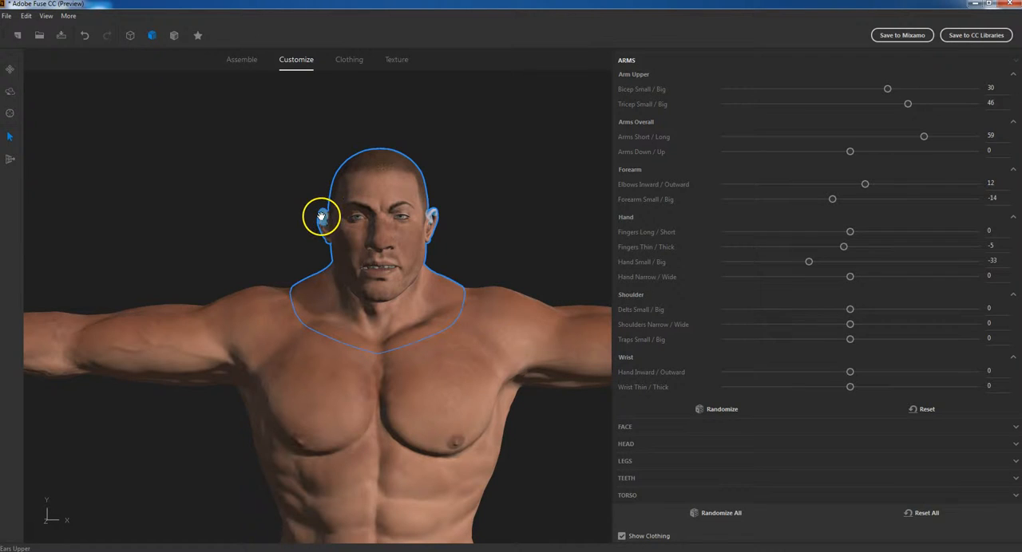
{"action": "left_click", "coordinate": [522, 310]}
{"action": "mouse_move", "coordinate": [522, 310]}
{"action": "left_mouse_down"}
{"action": "mouse_move", "coordinate": [554, 292]}
{"action": "mouse_move", "coordinate": [517, 303]}
{"action": "left_mouse_up"}
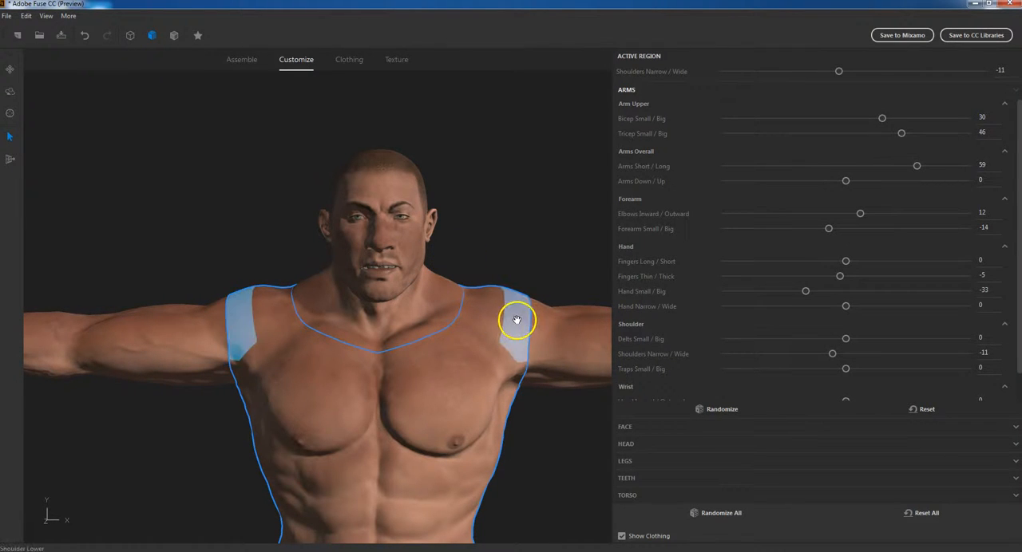
Reshape the upper ears directly on the model, bringing Ears Rounded / Pointy to 100
{"action": "left_click", "coordinate": [430, 220]}
{"action": "left_click_drag", "start_coordinate": [441, 194], "coordinate": [454, 162]}
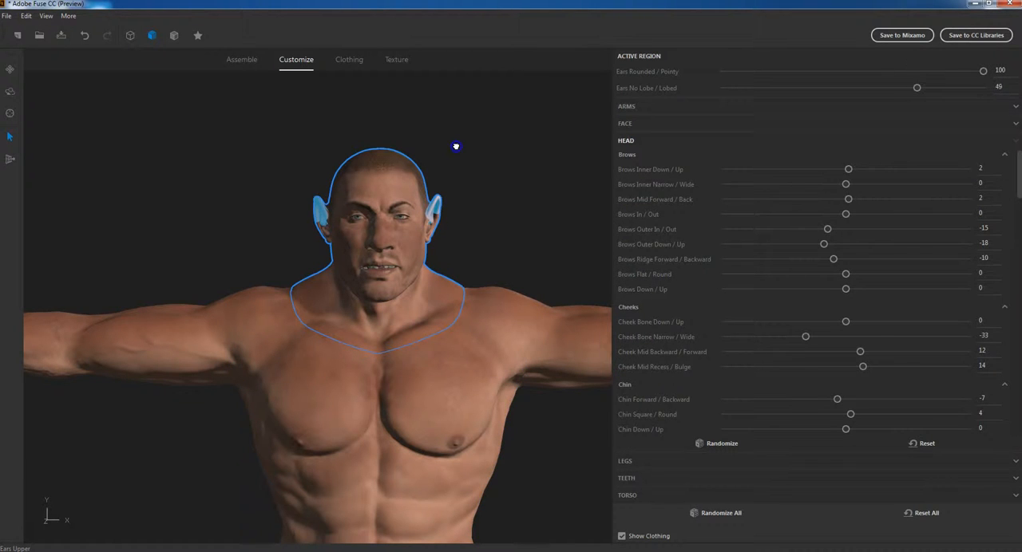
Reset all of the character's customization values to their defaults
{"action": "middle_click_drag", "start_coordinate": [462, 252], "coordinate": [428, 253]}
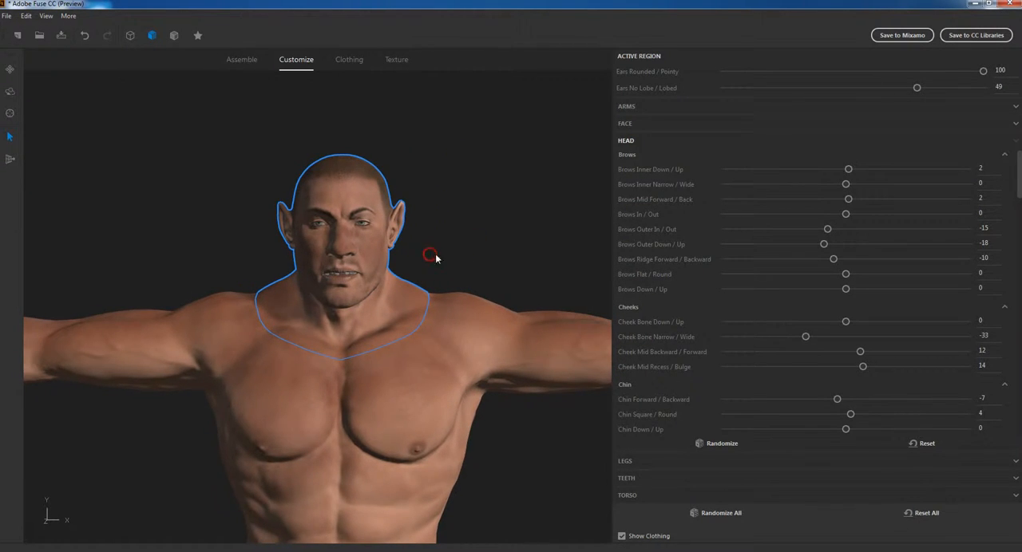
{"action": "left_click_drag", "start_coordinate": [458, 258], "coordinate": [492, 272]}
{"action": "left_click", "coordinate": [921, 513]}
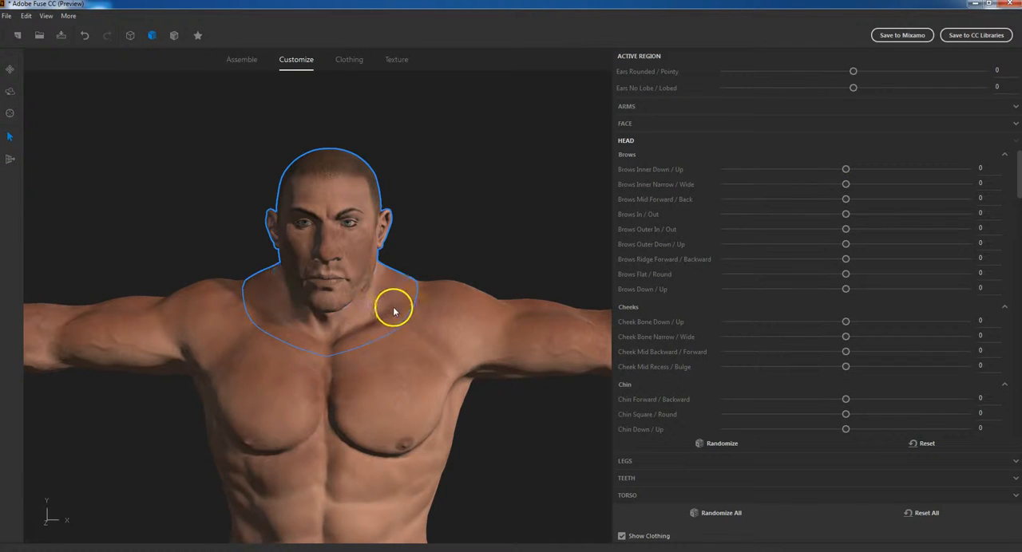
Select the upper arms on the model and set Bicep Small / Big to 3 and Tricep Small / Big to 65
{"action": "left_click", "coordinate": [452, 311]}
{"action": "left_click", "coordinate": [331, 376]}
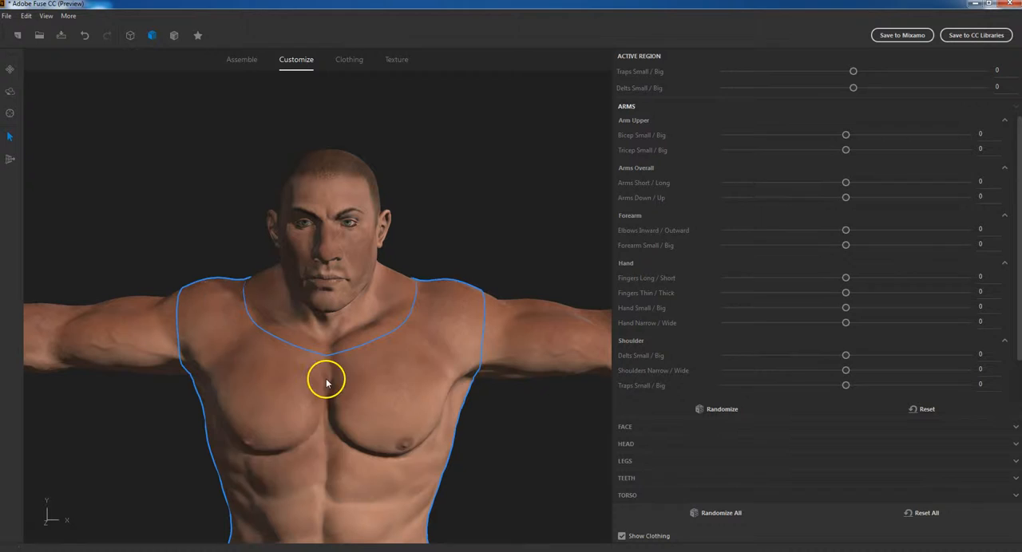
{"action": "left_click", "coordinate": [545, 320]}
{"action": "left_click", "coordinate": [534, 334]}
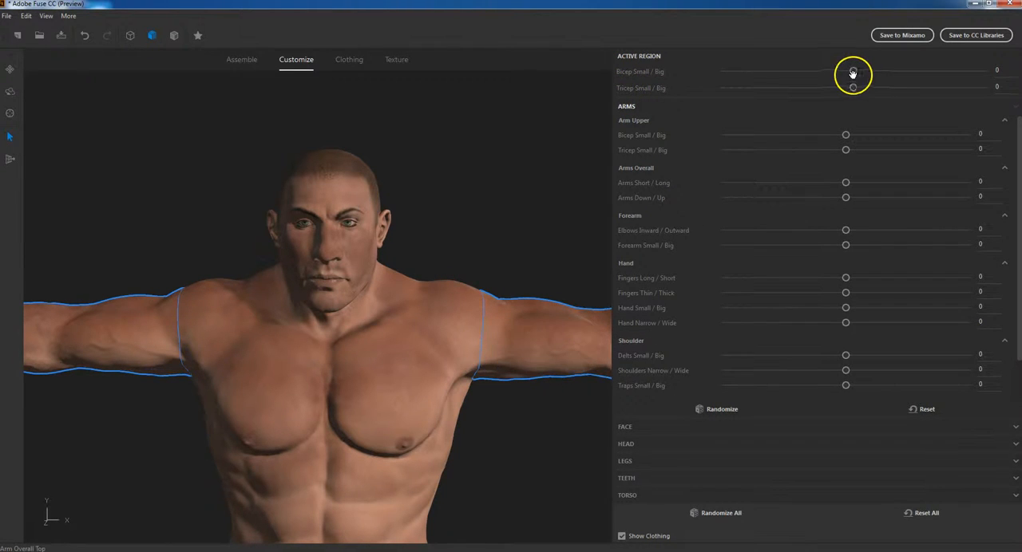
{"action": "mouse_move", "coordinate": [853, 71]}
{"action": "left_mouse_down"}
{"action": "mouse_move", "coordinate": [929, 71]}
{"action": "mouse_move", "coordinate": [886, 71]}
{"action": "mouse_move", "coordinate": [898, 87]}
{"action": "mouse_move", "coordinate": [955, 84]}
{"action": "mouse_move", "coordinate": [856, 71]}
{"action": "left_mouse_up"}
Select the shoulders on the model and set Traps Small / Big to 22 and Delts Small / Big to 28
{"action": "left_click", "coordinate": [288, 297]}
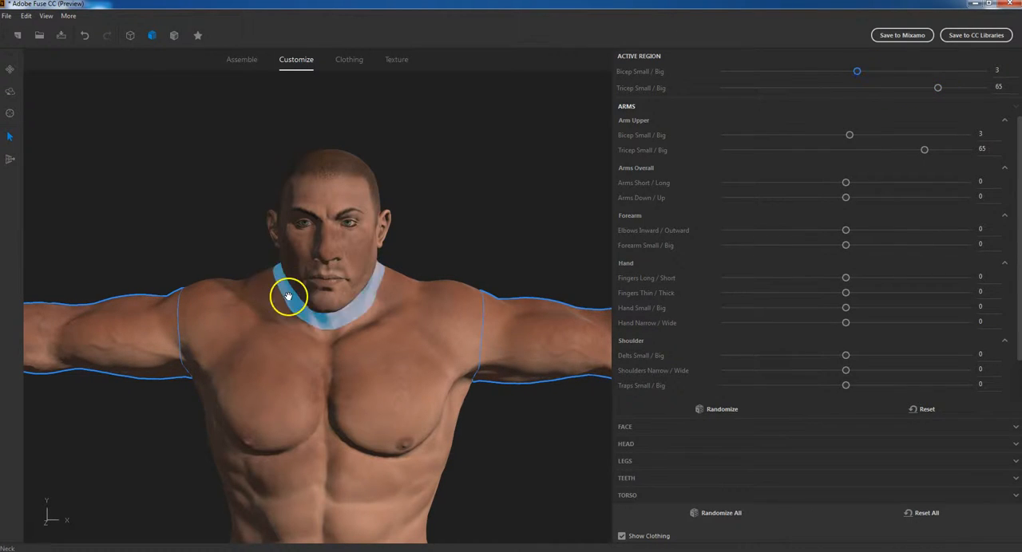
{"action": "left_click", "coordinate": [452, 303]}
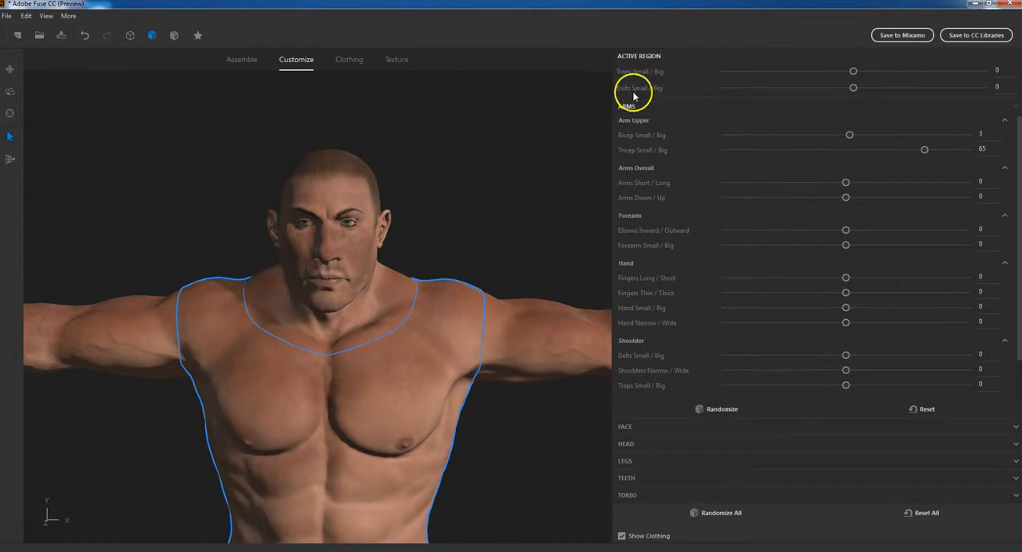
{"action": "left_click_drag", "start_coordinate": [851, 73], "coordinate": [876, 71]}
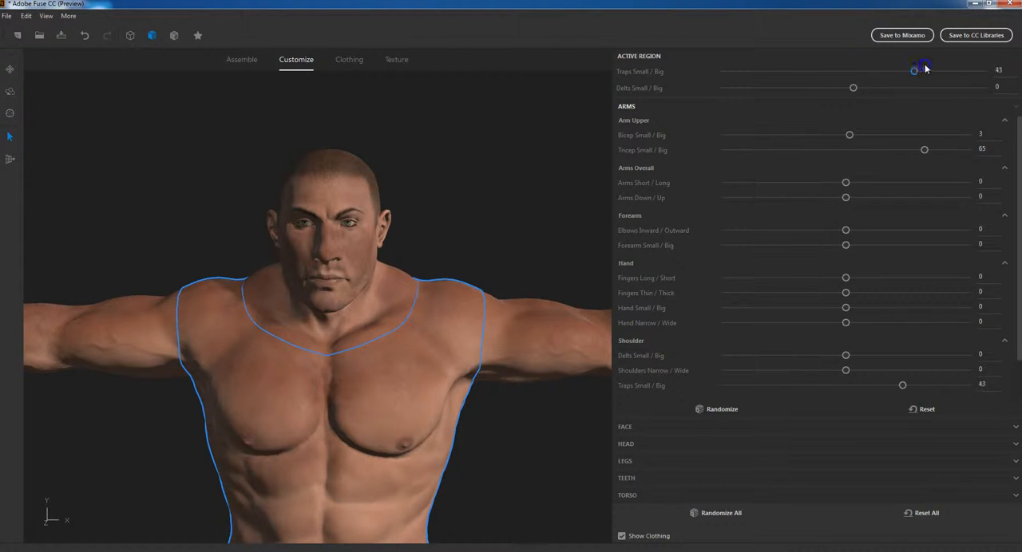
{"action": "left_click_drag", "start_coordinate": [900, 71], "coordinate": [895, 71]}
{"action": "left_click_drag", "start_coordinate": [853, 88], "coordinate": [900, 92]}
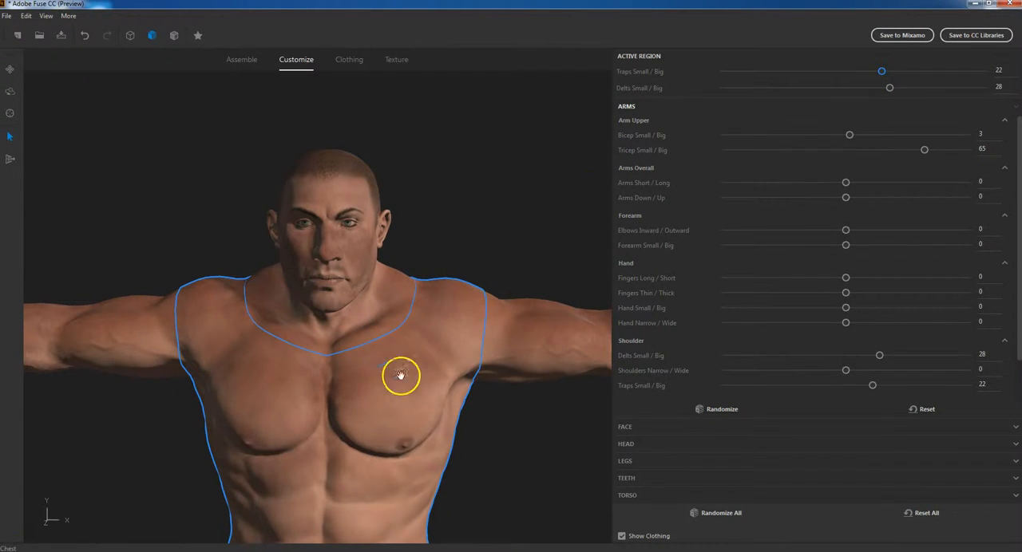
Select the chest on the model and set Pecs Down / Up to 31 and Pecs Narrow / Wide to -27
{"action": "left_click", "coordinate": [388, 420]}
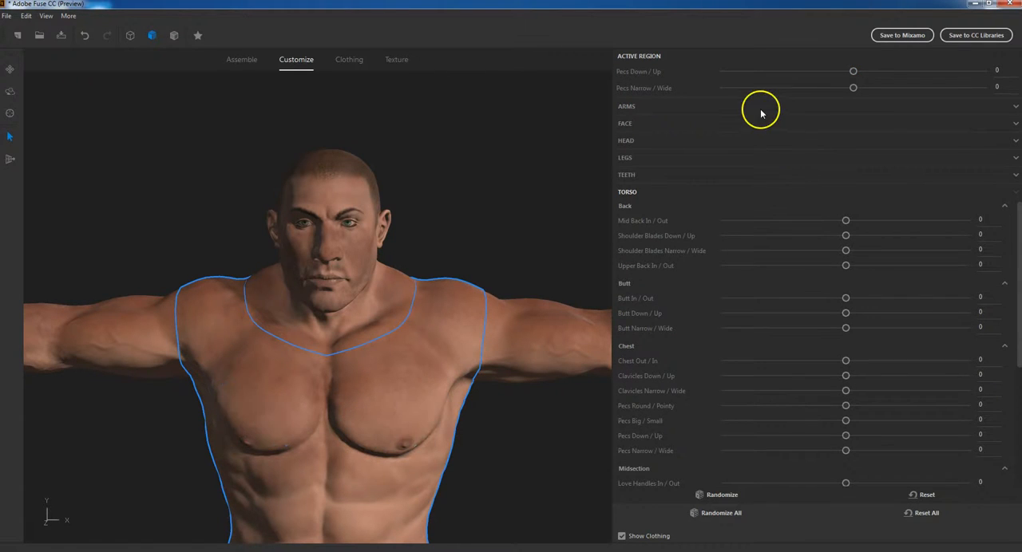
{"action": "left_click_drag", "start_coordinate": [854, 72], "coordinate": [903, 64]}
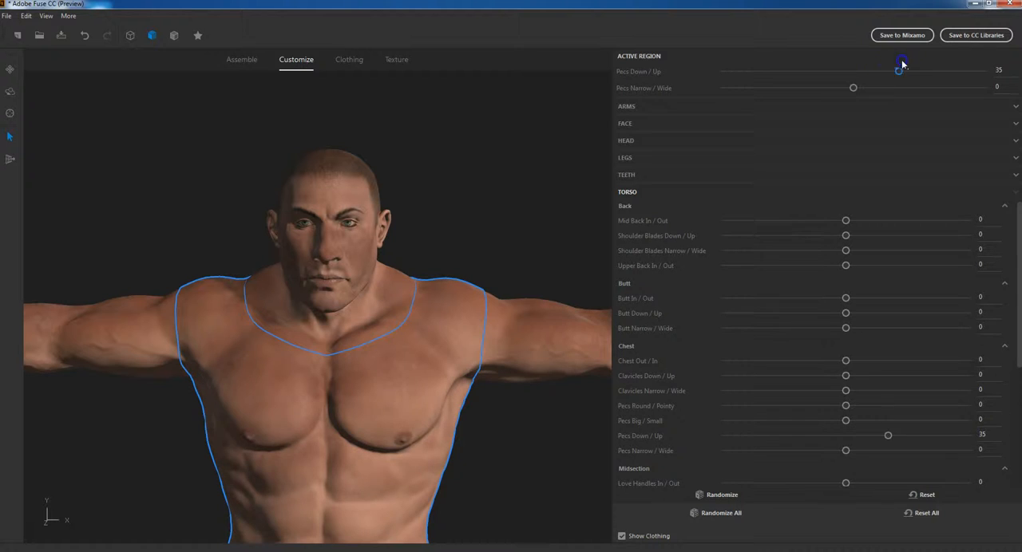
{"action": "left_click", "coordinate": [853, 88]}
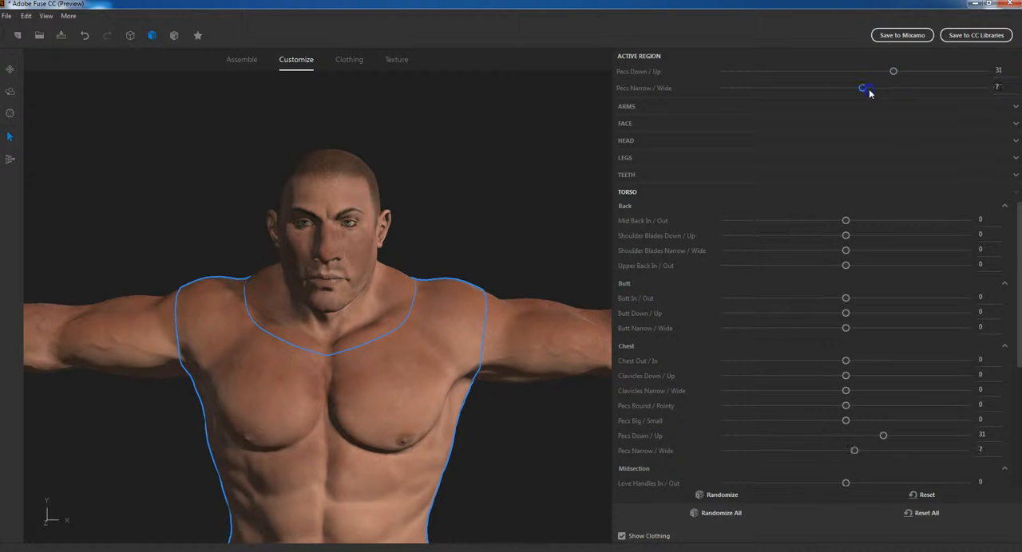
{"action": "left_click_drag", "start_coordinate": [869, 92], "coordinate": [836, 91]}
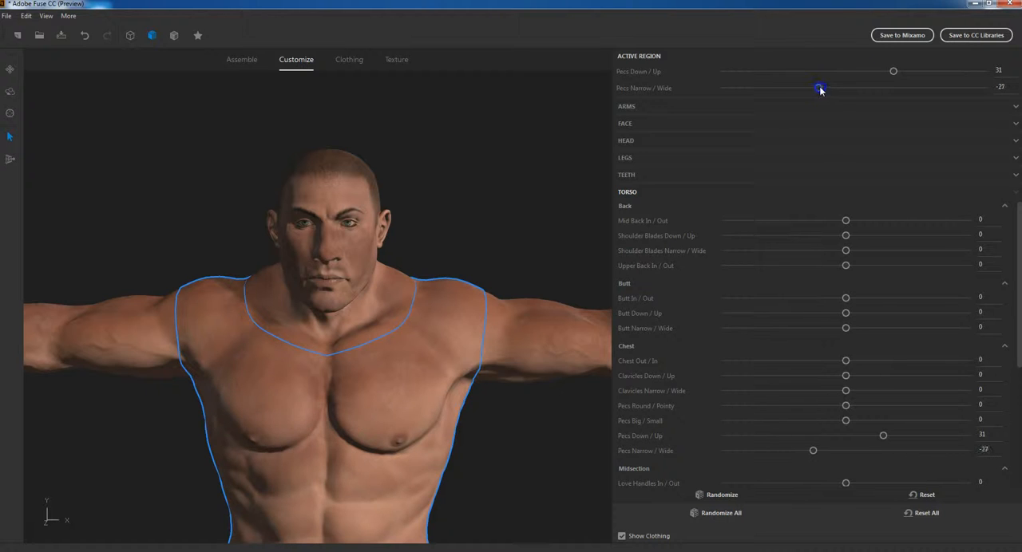
Set the hands' Fingers Thin / Thick to -3 in the arm settings
{"action": "left_click", "coordinate": [625, 107]}
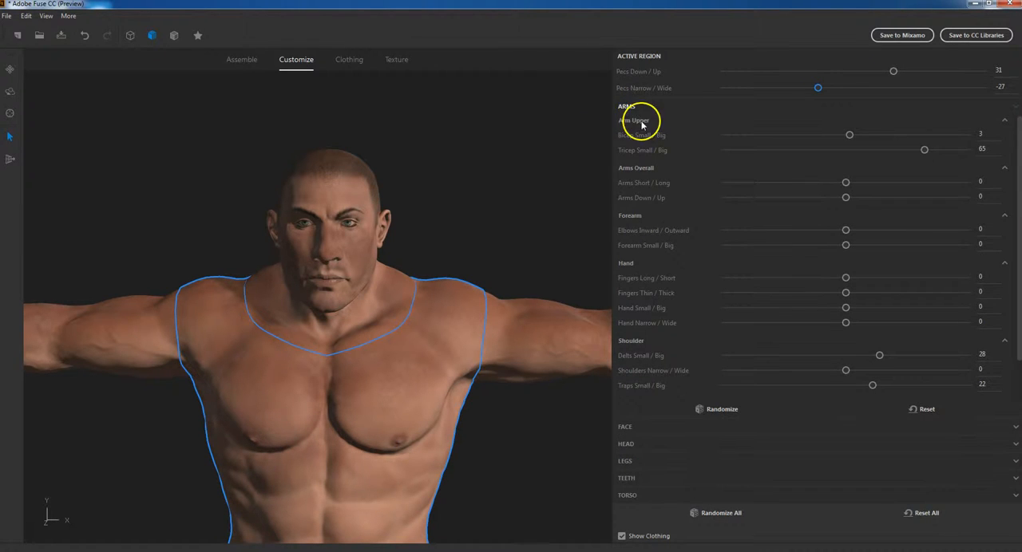
{"action": "left_click", "coordinate": [641, 120]}
{"action": "left_click", "coordinate": [640, 121]}
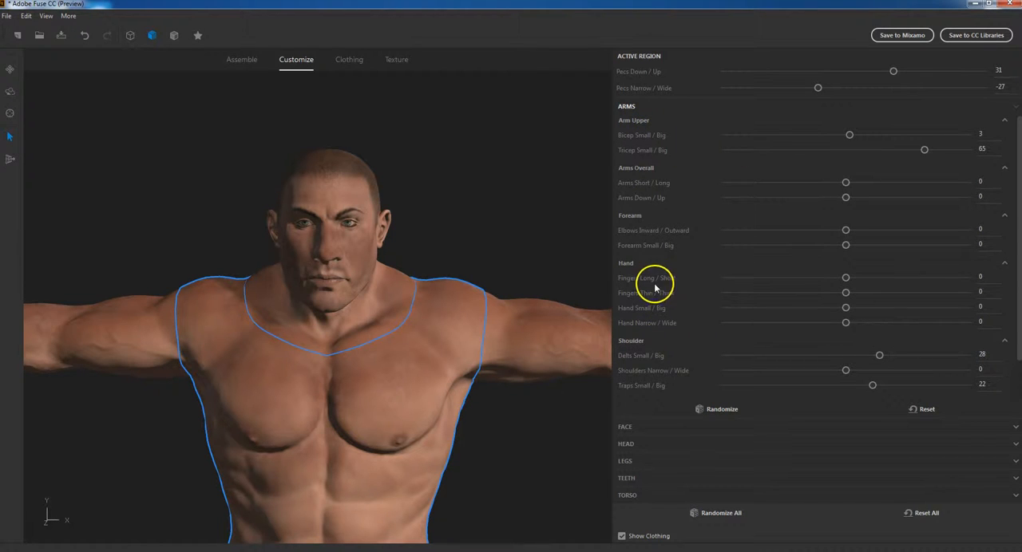
{"action": "left_click", "coordinate": [846, 294]}
{"action": "mouse_move", "coordinate": [846, 294]}
{"action": "left_mouse_down"}
{"action": "mouse_move", "coordinate": [832, 292]}
{"action": "mouse_move", "coordinate": [845, 293]}
{"action": "left_mouse_up"}
{"action": "scroll", "coordinate": [372, 336], "scroll_direction": "down", "scroll_amount": 4}
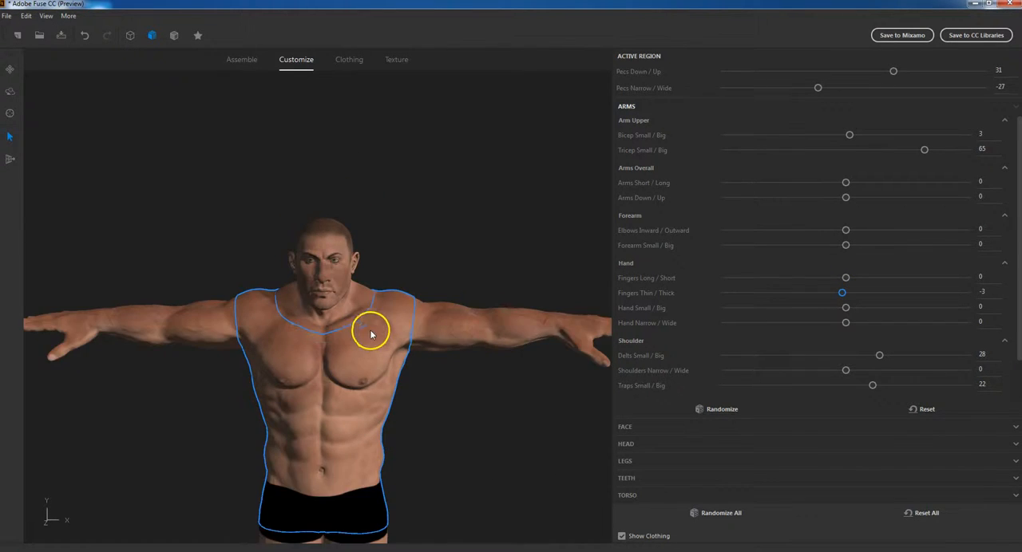
{"action": "scroll", "coordinate": [369, 331], "scroll_direction": "up", "scroll_amount": 2}
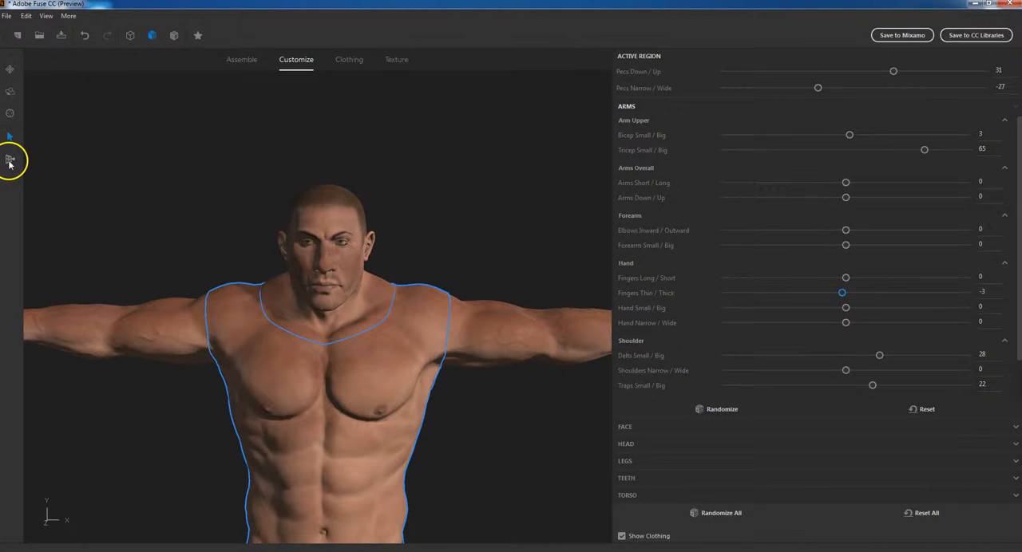
Activate the geometry editing tool and lower its Hardness to the minimum
{"action": "left_click", "coordinate": [10, 160]}
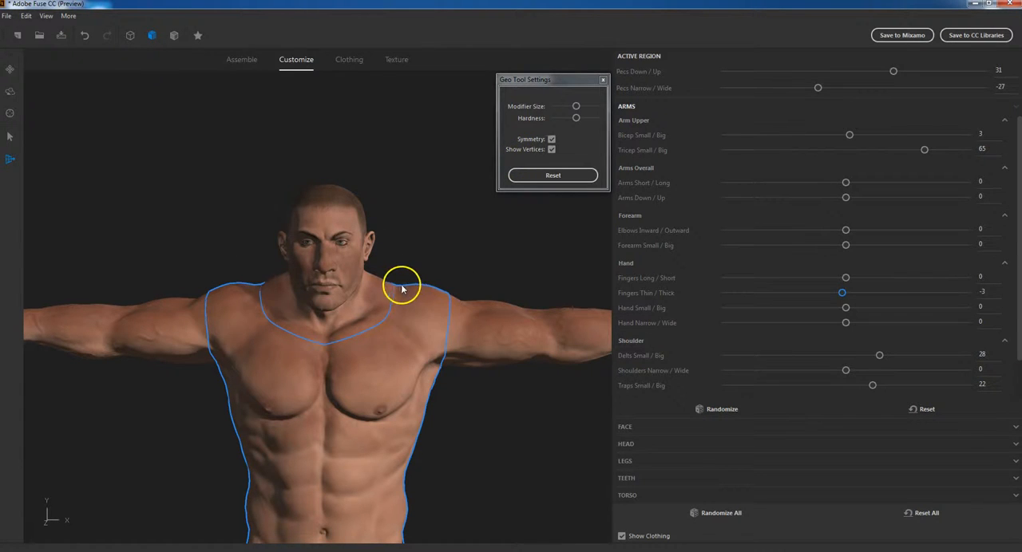
{"action": "left_click", "coordinate": [576, 118]}
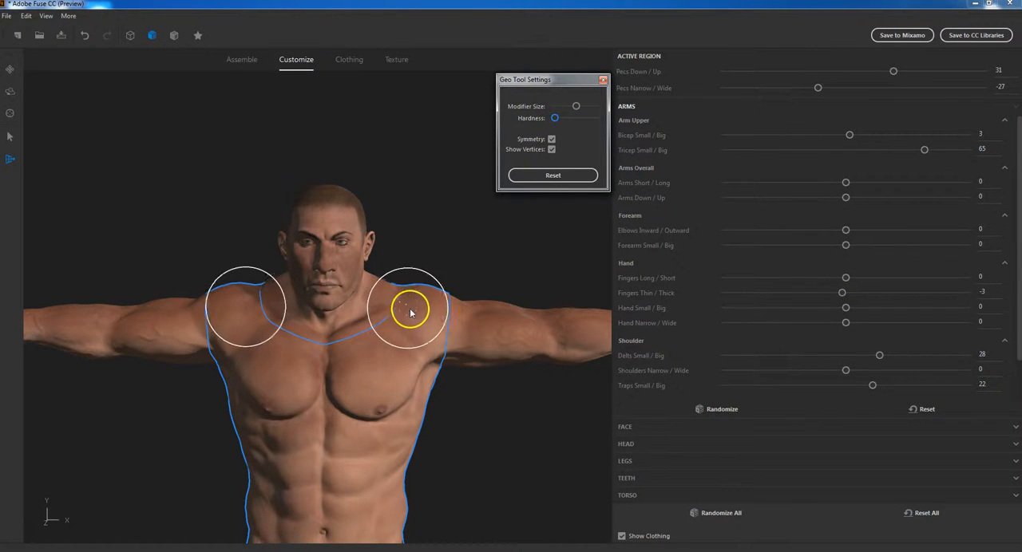
Try pulling the tops of both shoulders upward into tall spikes with Symmetry enabled, and undo the deformation
{"action": "left_click", "coordinate": [431, 295]}
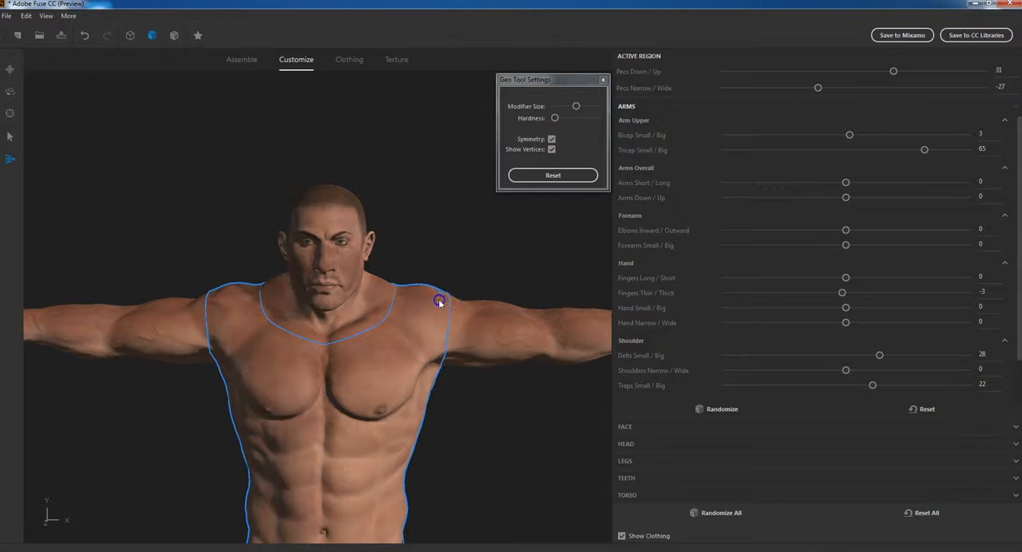
{"action": "left_click_drag", "start_coordinate": [449, 303], "coordinate": [456, 205]}
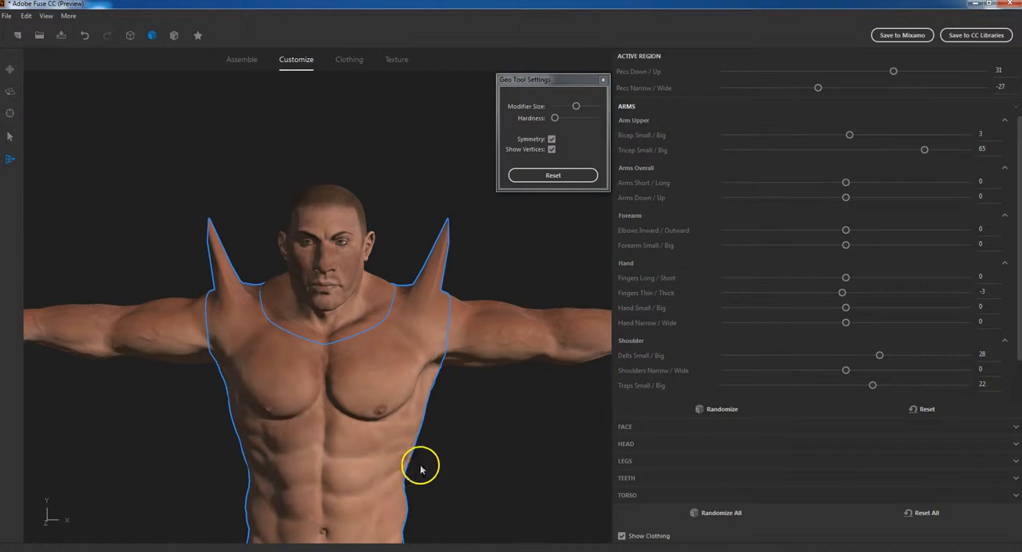
{"action": "mouse_move", "coordinate": [490, 416]}
{"action": "right_mouse_down"}
{"action": "mouse_move", "coordinate": [405, 427]}
{"action": "mouse_move", "coordinate": [173, 413]}
{"action": "mouse_move", "coordinate": [449, 412]}
{"action": "mouse_move", "coordinate": [490, 428]}
{"action": "right_mouse_up"}
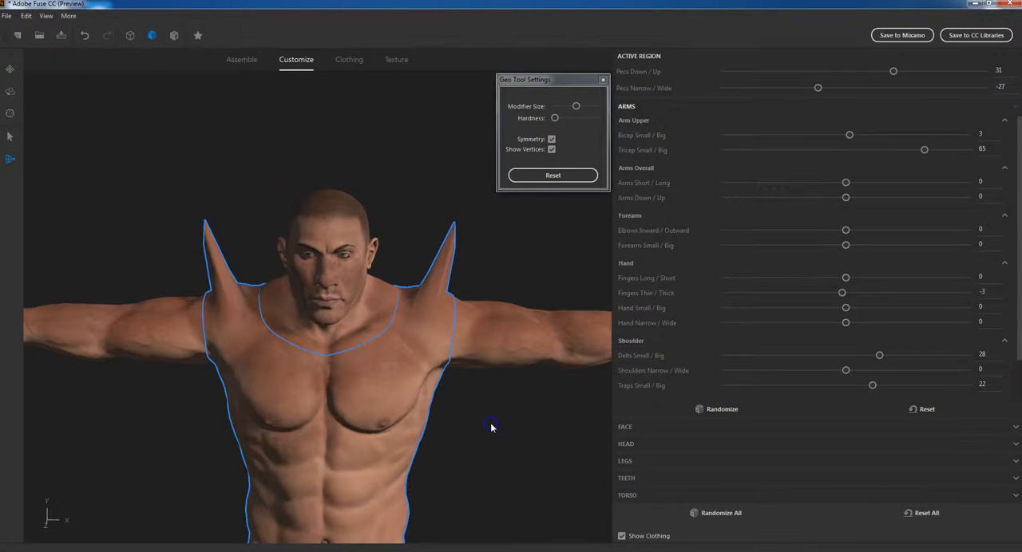
{"action": "key", "text": "ctrl+z"}
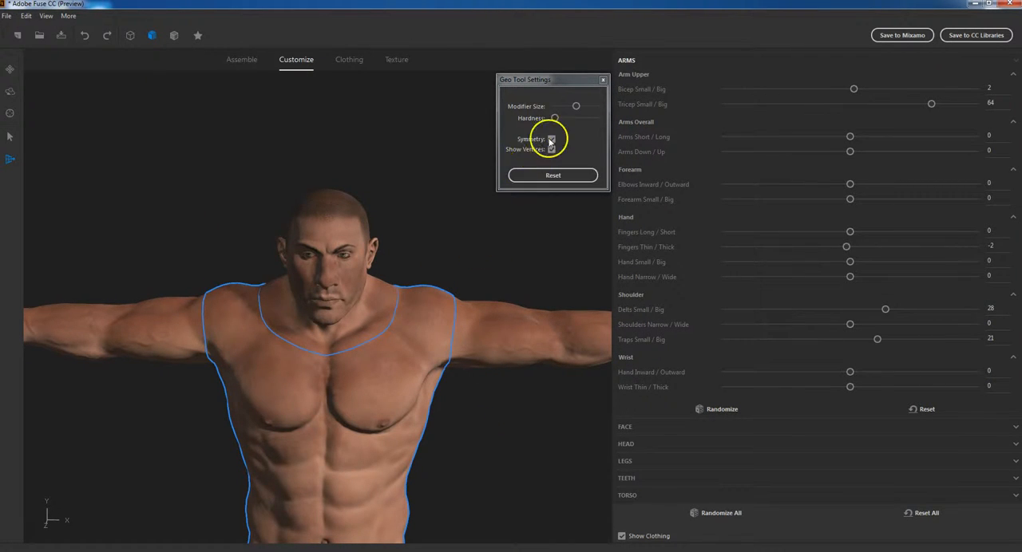
Set the geometry tool's Hardness to mid-range and Modifier Size to the minimum, and try it on the face
{"action": "left_click_drag", "start_coordinate": [556, 118], "coordinate": [575, 117]}
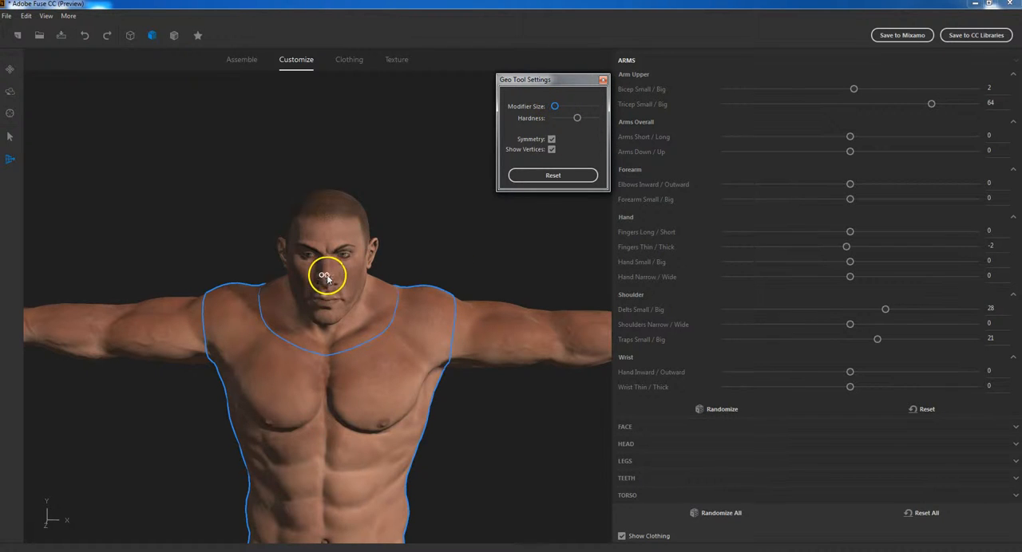
{"action": "scroll", "coordinate": [336, 259], "scroll_direction": "up", "scroll_amount": 10}
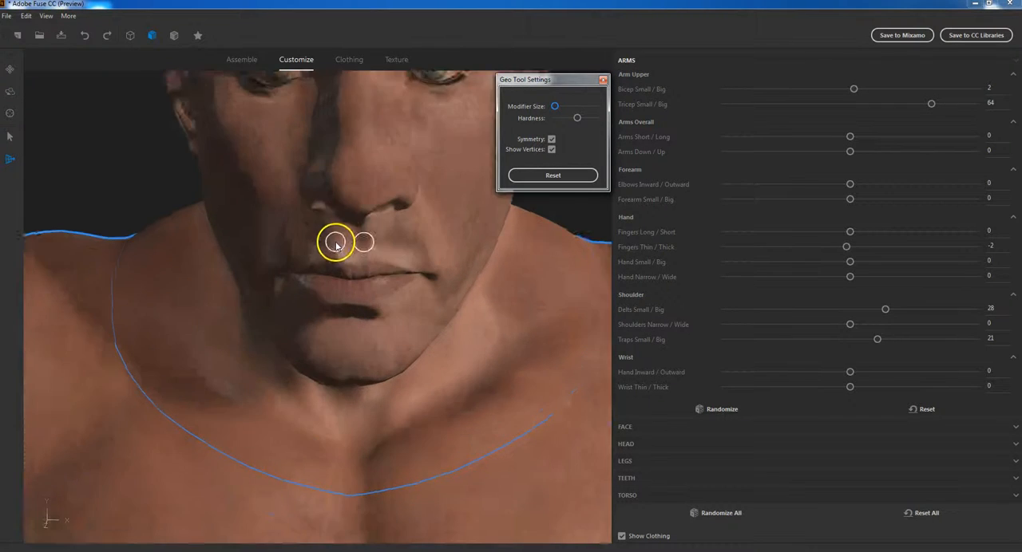
{"action": "scroll", "coordinate": [342, 217], "scroll_direction": "down", "scroll_amount": 8}
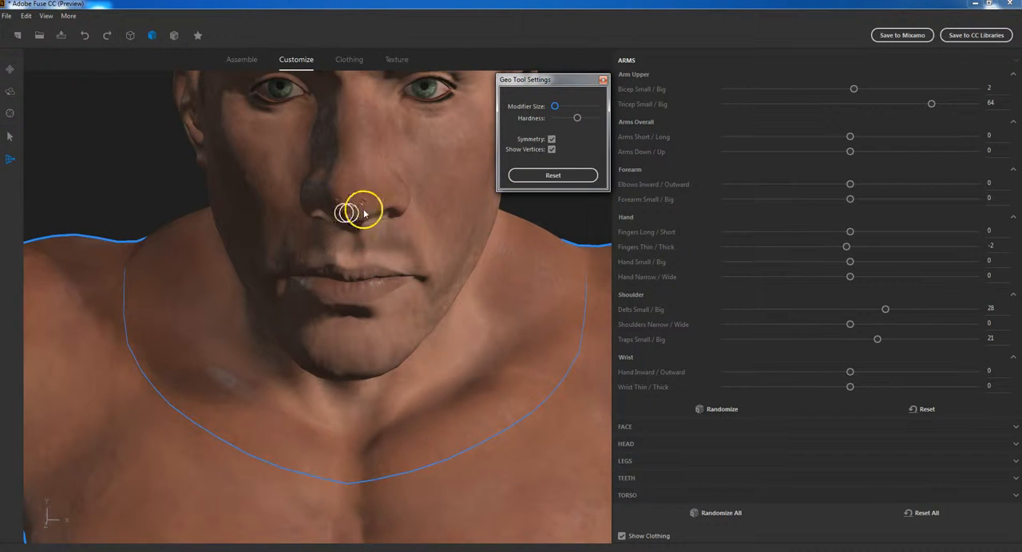
{"action": "middle_click_drag", "start_coordinate": [439, 183], "coordinate": [408, 226]}
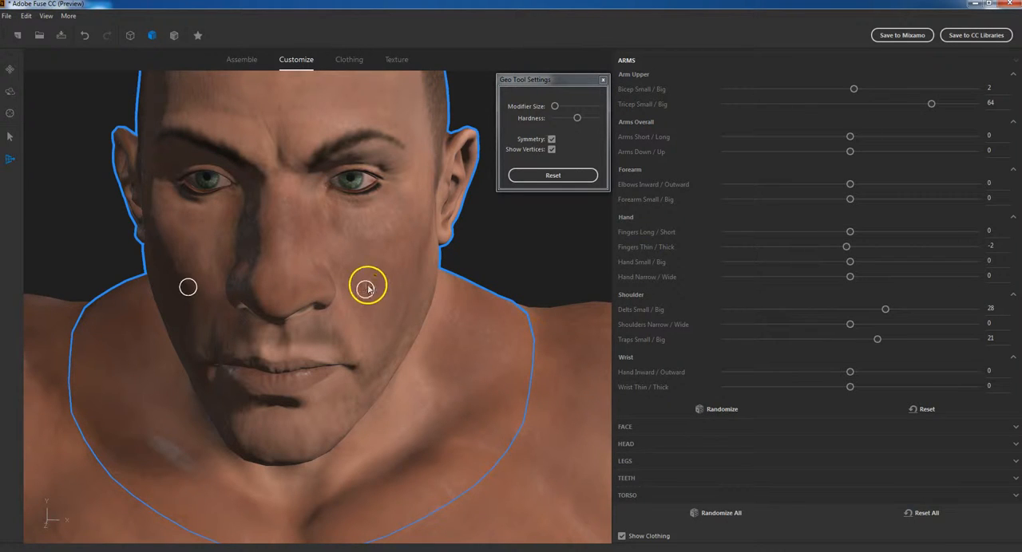
Increase the Modifier Size slightly, try stretching the nostrils and cheeks symmetrically outward, and undo the facial deformation
{"action": "left_click", "coordinate": [554, 107]}
{"action": "left_click_drag", "start_coordinate": [559, 108], "coordinate": [563, 107]}
{"action": "left_click_drag", "start_coordinate": [368, 282], "coordinate": [370, 284]}
{"action": "left_click_drag", "start_coordinate": [379, 337], "coordinate": [379, 335]}
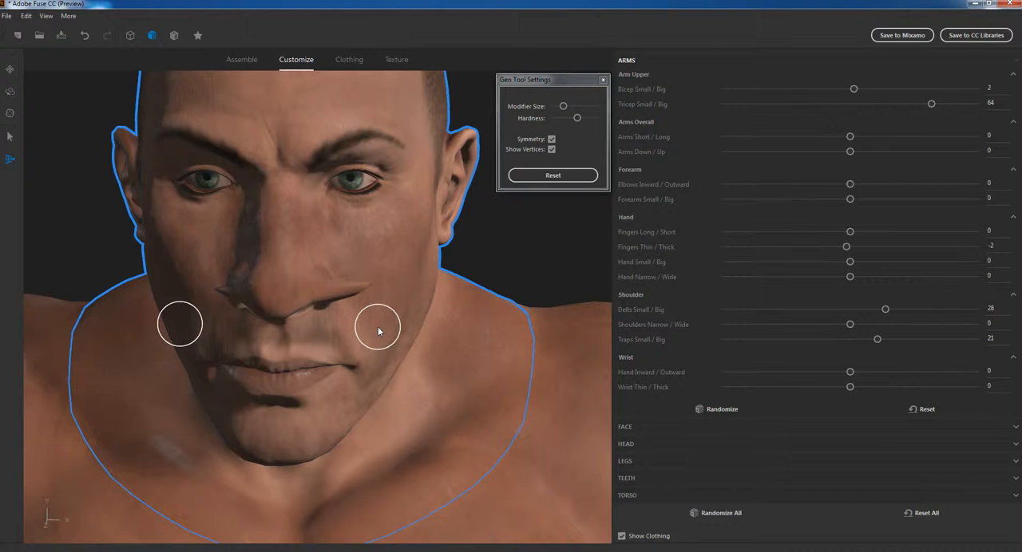
{"action": "left_click_drag", "start_coordinate": [284, 339], "coordinate": [289, 334]}
{"action": "left_click_drag", "start_coordinate": [383, 312], "coordinate": [382, 305]}
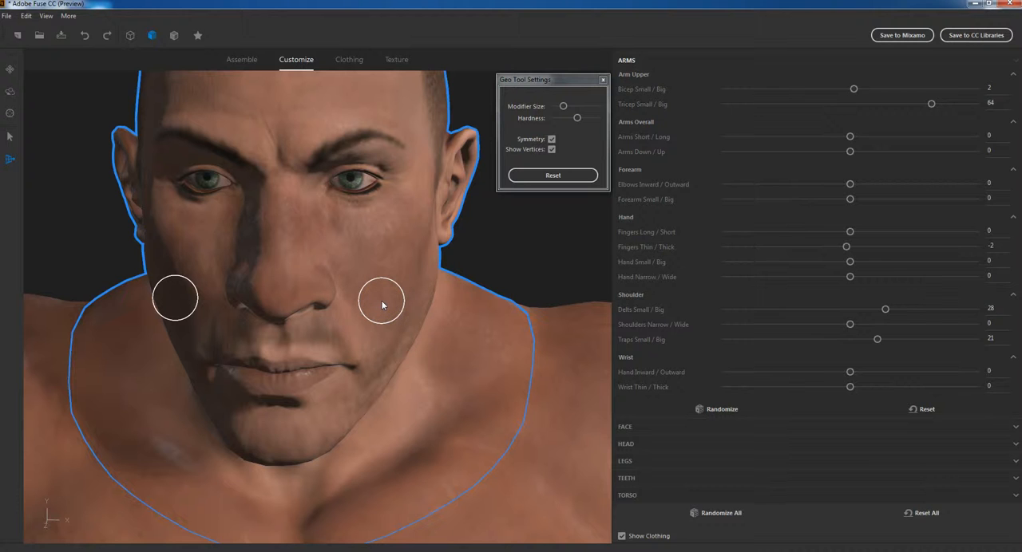
{"action": "mouse_move", "coordinate": [383, 300]}
{"action": "left_mouse_down"}
{"action": "mouse_move", "coordinate": [427, 346]}
{"action": "mouse_move", "coordinate": [388, 306]}
{"action": "left_mouse_up"}
Lower the geometry tool's Hardness slightly, enlarge its Modifier Size, and try it on the upper arms, undoing that edit
{"action": "left_click_drag", "start_coordinate": [577, 117], "coordinate": [573, 119]}
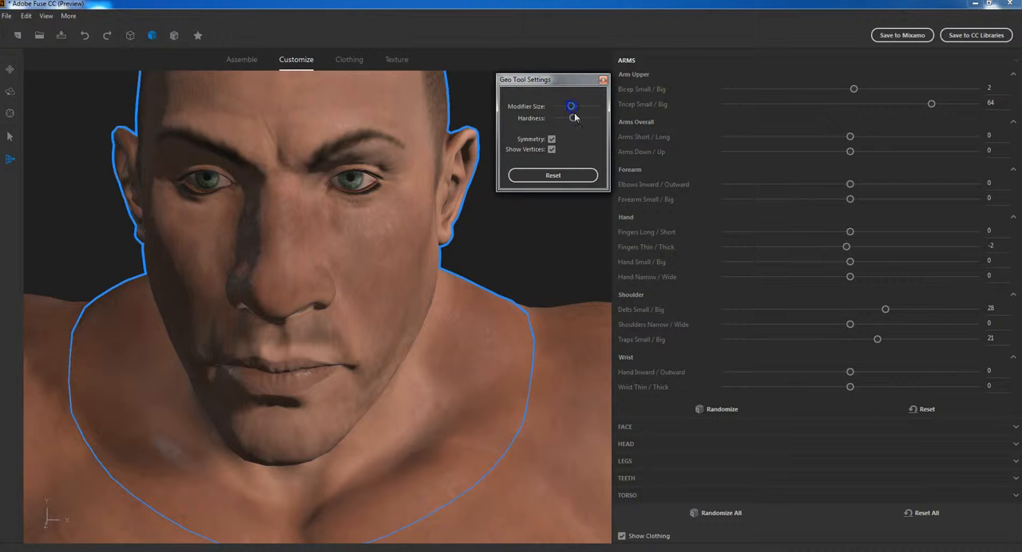
{"action": "scroll", "coordinate": [427, 288], "scroll_direction": "down", "scroll_amount": 5}
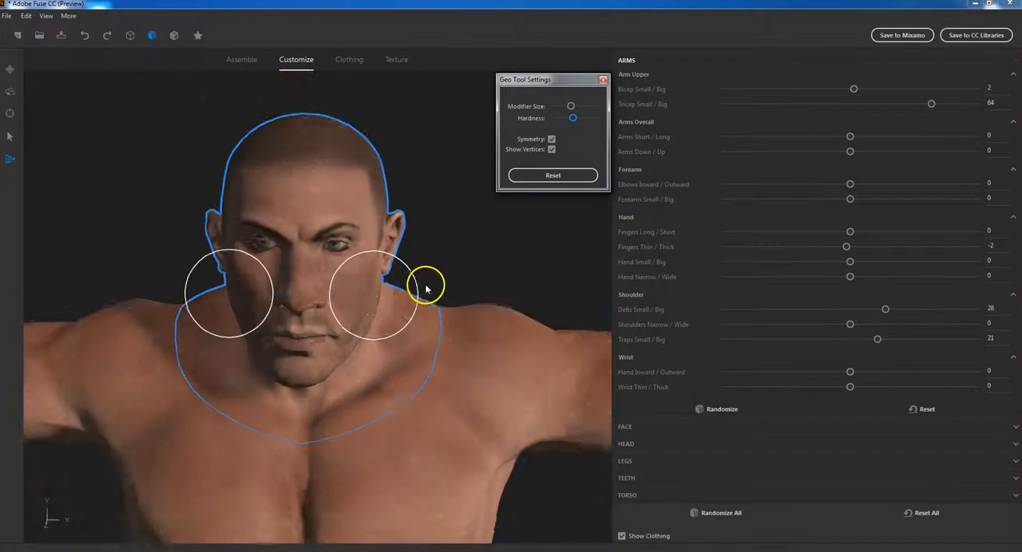
{"action": "scroll", "coordinate": [407, 311], "scroll_direction": "down", "scroll_amount": 2}
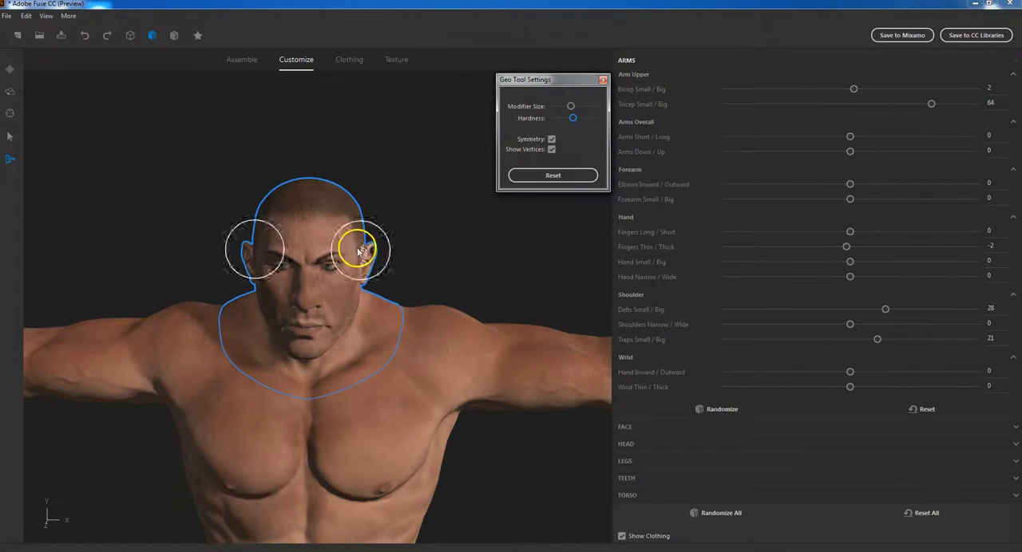
{"action": "left_click", "coordinate": [540, 362]}
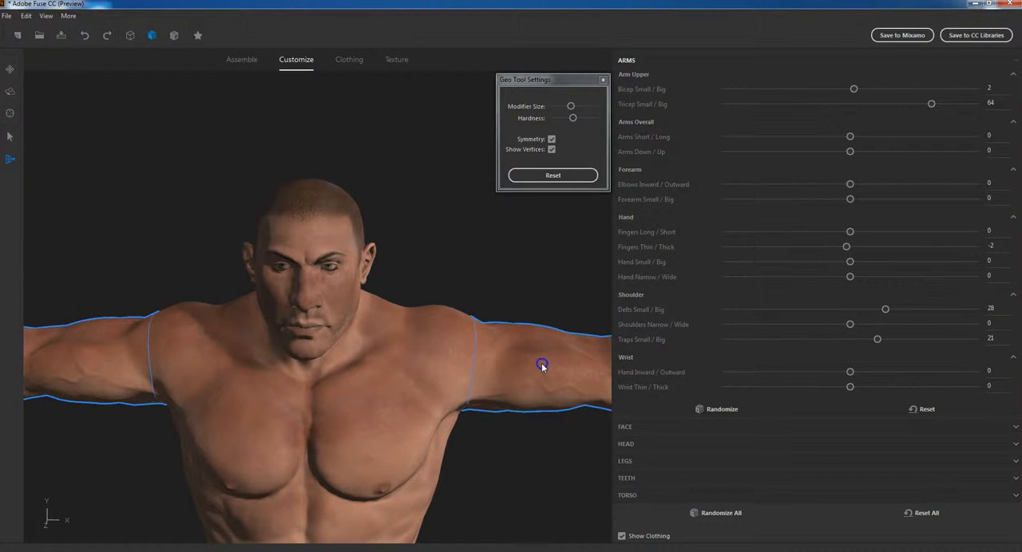
{"action": "key", "text": "ctrl+z"}
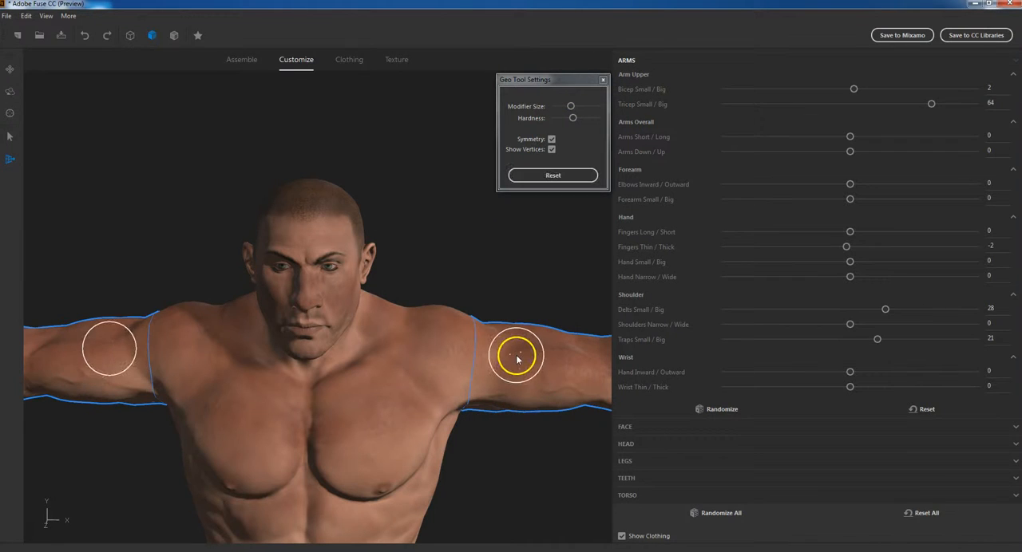
Increase the Modifier Size further and reshape both upper arms symmetrically by pulling their geometry
{"action": "left_click_drag", "start_coordinate": [570, 108], "coordinate": [577, 107]}
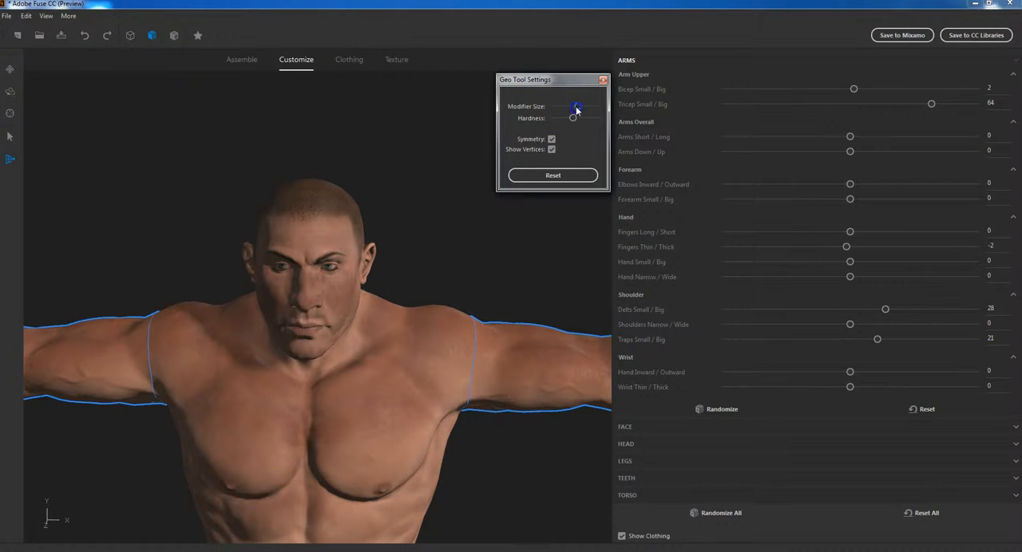
{"action": "left_click_drag", "start_coordinate": [549, 376], "coordinate": [522, 381]}
{"action": "left_click", "coordinate": [572, 381]}
{"action": "left_click", "coordinate": [589, 382]}
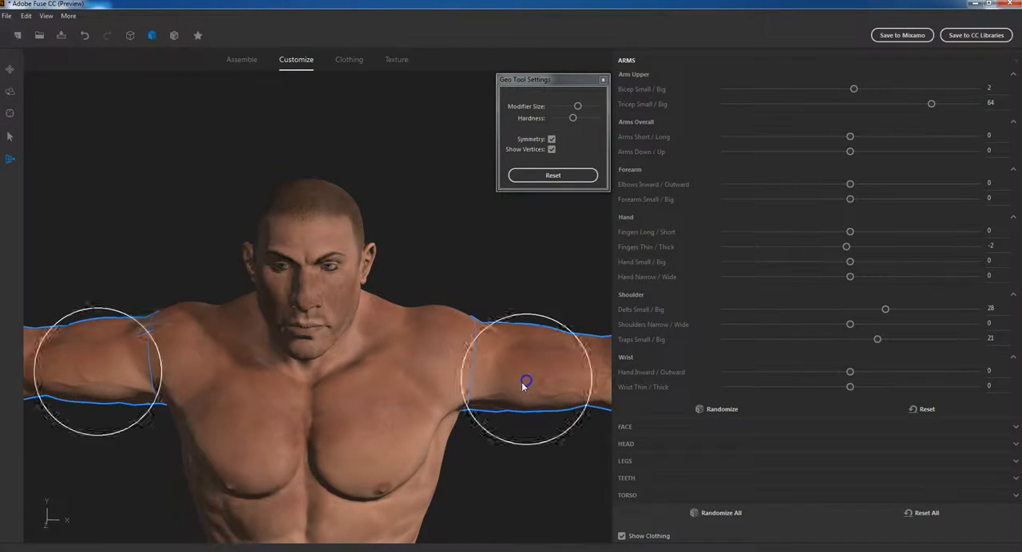
{"action": "mouse_move", "coordinate": [534, 337]}
{"action": "left_mouse_down"}
{"action": "mouse_move", "coordinate": [533, 328]}
{"action": "mouse_move", "coordinate": [580, 338]}
{"action": "left_mouse_up"}
{"action": "left_click_drag", "start_coordinate": [581, 338], "coordinate": [583, 341]}
{"action": "scroll", "coordinate": [472, 419], "scroll_direction": "down", "scroll_amount": 3}
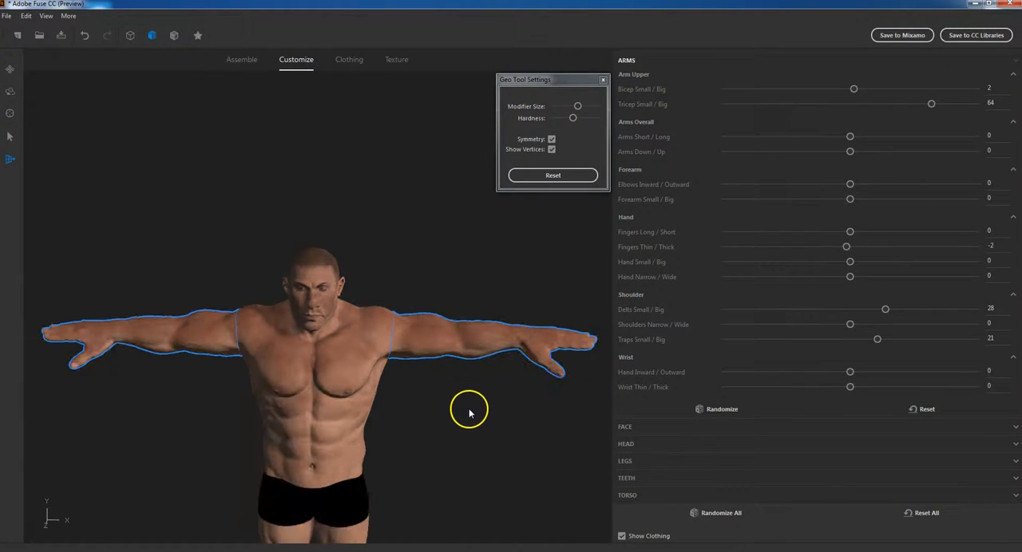
{"action": "scroll", "coordinate": [468, 411], "scroll_direction": "up", "scroll_amount": 2}
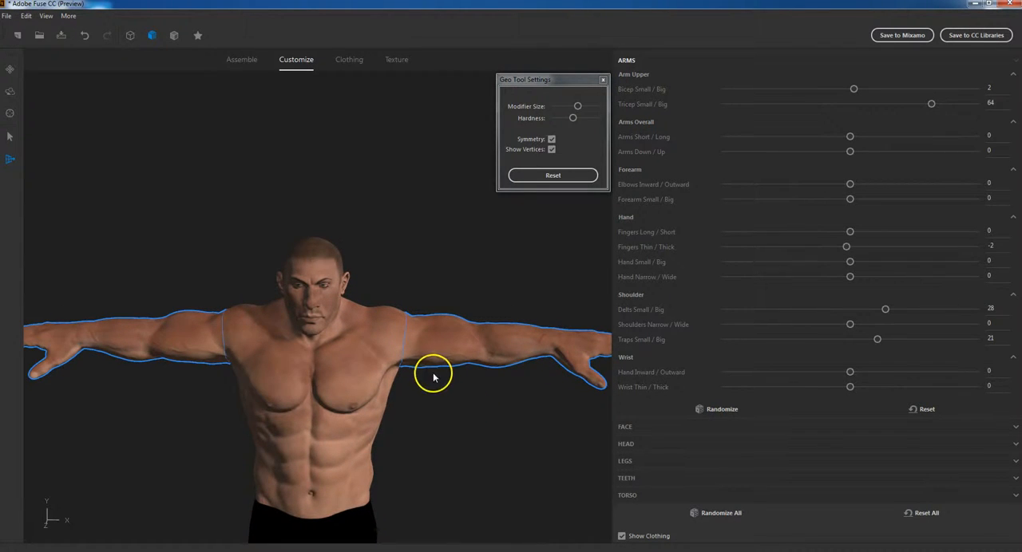
Continue reshaping the undersides of both upper arms symmetrically with the geometry tool
{"action": "mouse_move", "coordinate": [435, 358]}
{"action": "left_mouse_down"}
{"action": "mouse_move", "coordinate": [464, 361]}
{"action": "mouse_move", "coordinate": [423, 368]}
{"action": "left_mouse_up"}
{"action": "left_click_drag", "start_coordinate": [431, 369], "coordinate": [436, 381]}
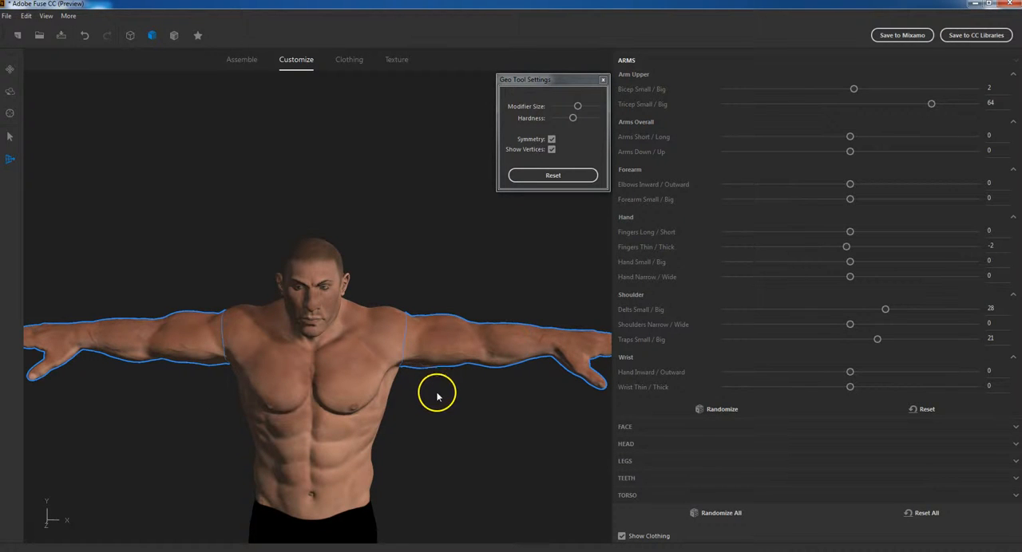
{"action": "middle_click_drag", "start_coordinate": [438, 409], "coordinate": [431, 365]}
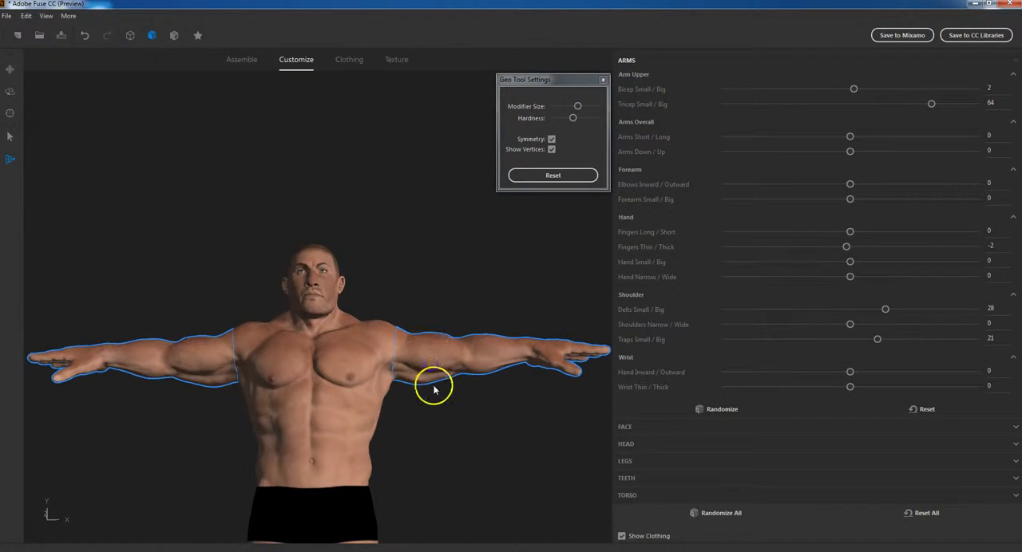
{"action": "left_click_drag", "start_coordinate": [427, 384], "coordinate": [428, 383]}
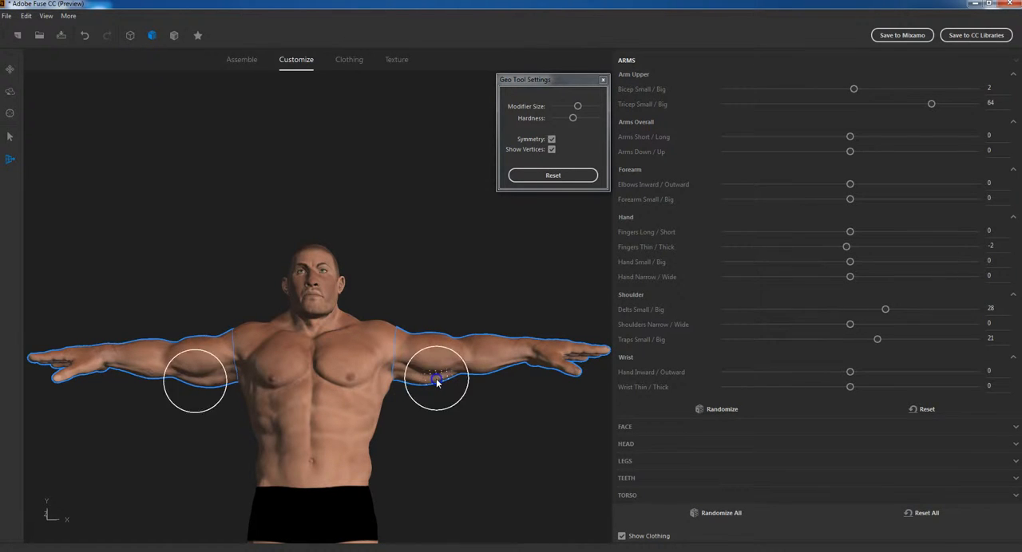
Switch from the geometry tool to direct selection and select the feet region on the character
{"action": "left_click_drag", "start_coordinate": [388, 424], "coordinate": [163, 425]}
{"action": "left_click_drag", "start_coordinate": [421, 424], "coordinate": [296, 475]}
{"action": "mouse_move", "coordinate": [306, 482]}
{"action": "right_mouse_down"}
{"action": "mouse_move", "coordinate": [361, 476]}
{"action": "mouse_move", "coordinate": [354, 471]}
{"action": "right_mouse_up"}
{"action": "scroll", "coordinate": [405, 439], "scroll_direction": "down", "scroll_amount": 5}
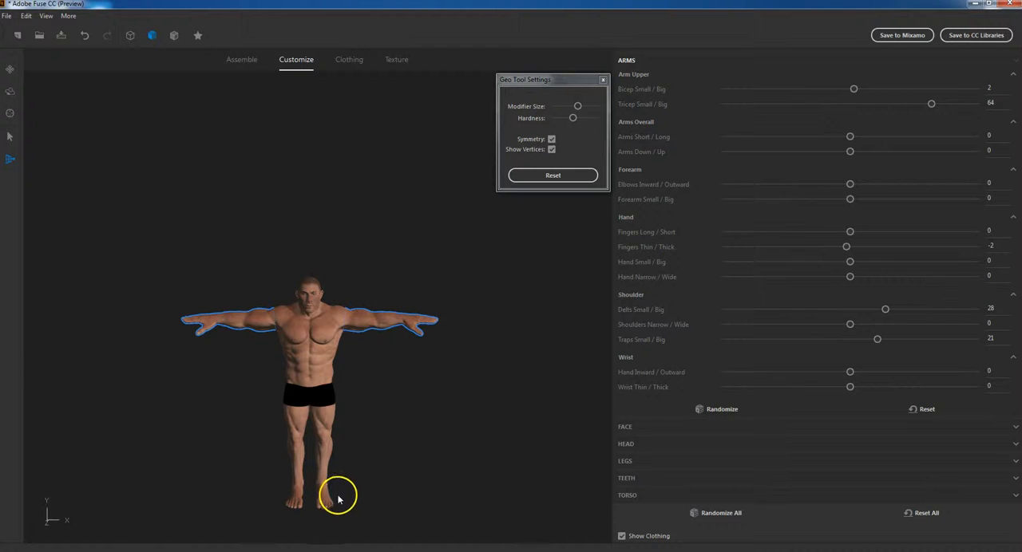
{"action": "scroll", "coordinate": [321, 515], "scroll_direction": "up", "scroll_amount": 3}
{"action": "scroll", "coordinate": [325, 517], "scroll_direction": "down", "scroll_amount": 4}
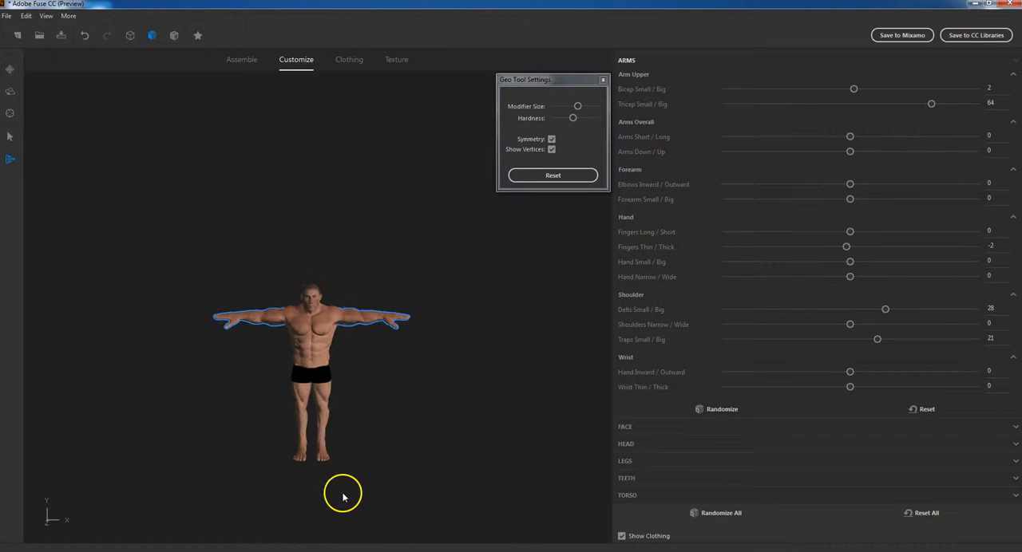
{"action": "middle_click_drag", "start_coordinate": [360, 476], "coordinate": [424, 319]}
{"action": "scroll", "coordinate": [402, 312], "scroll_direction": "up", "scroll_amount": 6}
{"action": "middle_click_drag", "start_coordinate": [469, 359], "coordinate": [356, 451]}
{"action": "scroll", "coordinate": [356, 443], "scroll_direction": "up", "scroll_amount": 3}
{"action": "mouse_move", "coordinate": [410, 433]}
{"action": "right_mouse_down"}
{"action": "mouse_move", "coordinate": [373, 445]}
{"action": "mouse_move", "coordinate": [221, 430]}
{"action": "mouse_move", "coordinate": [415, 425]}
{"action": "right_mouse_up"}
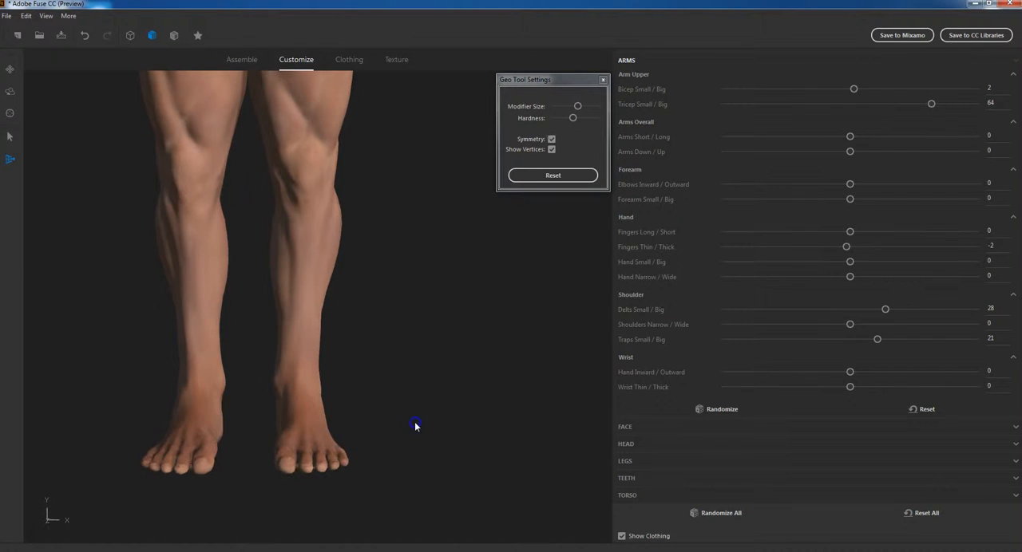
{"action": "left_click_drag", "start_coordinate": [291, 453], "coordinate": [292, 450]}
{"action": "left_click", "coordinate": [8, 140]}
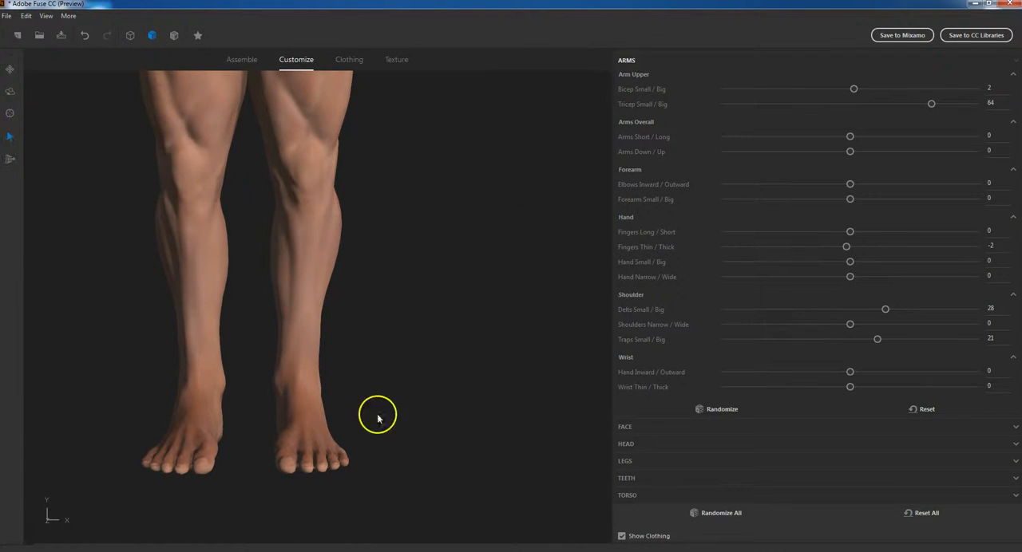
{"action": "left_click", "coordinate": [306, 432]}
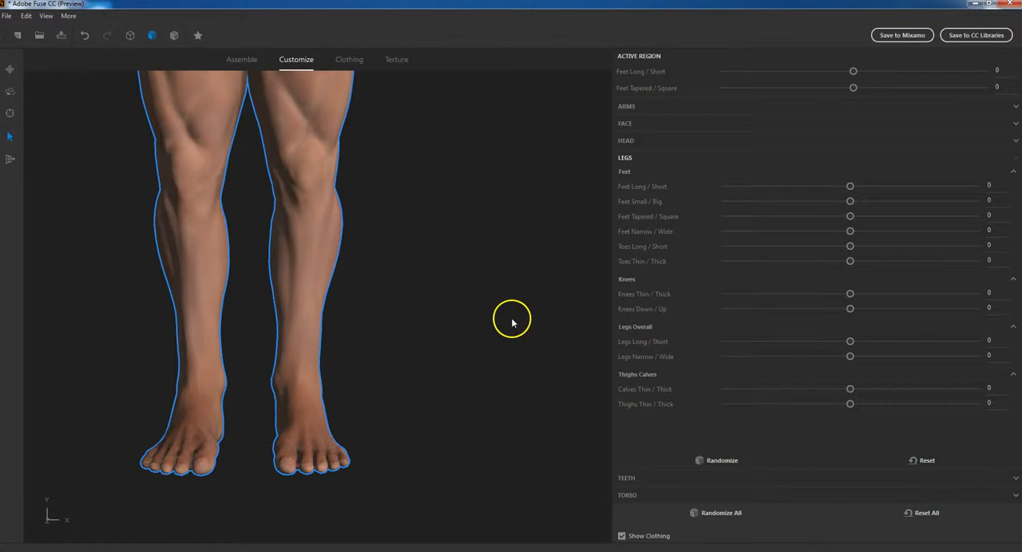
Shrink the character's feet by setting Feet Small / Big to -39
{"action": "left_click_drag", "start_coordinate": [503, 345], "coordinate": [327, 339]}
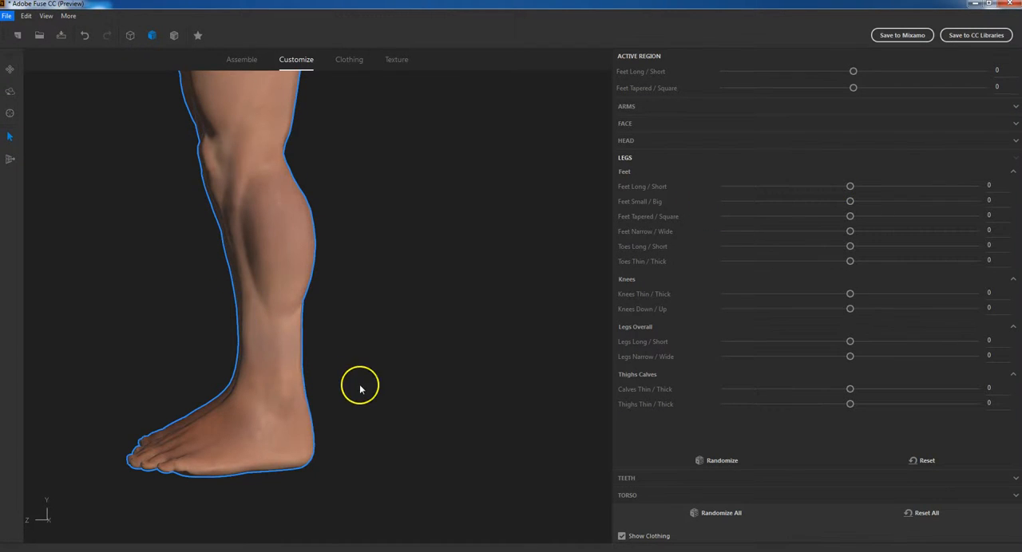
{"action": "left_click_drag", "start_coordinate": [360, 383], "coordinate": [504, 372]}
{"action": "left_click_drag", "start_coordinate": [850, 201], "coordinate": [815, 206]}
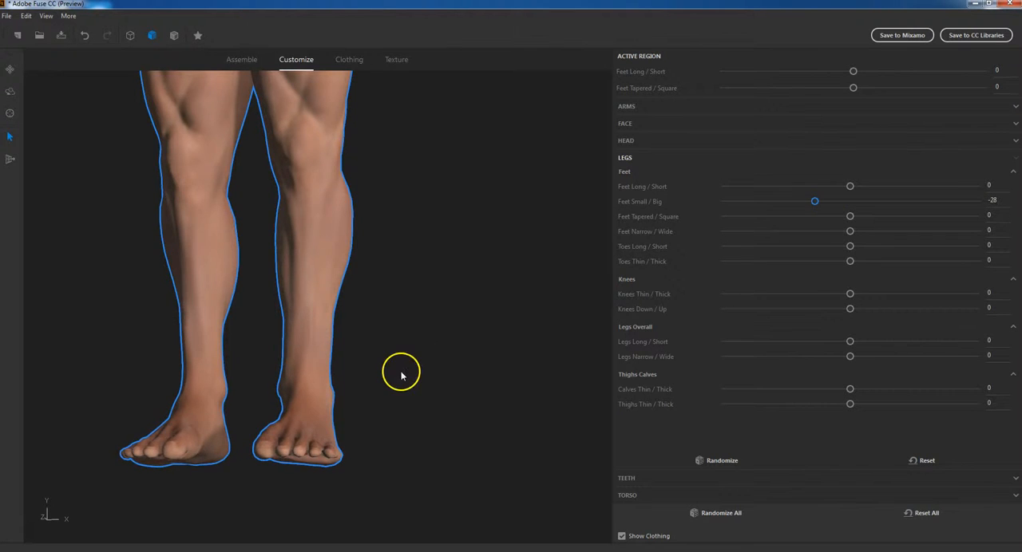
{"action": "scroll", "coordinate": [399, 372], "scroll_direction": "down", "scroll_amount": 5}
{"action": "left_click_drag", "start_coordinate": [399, 372], "coordinate": [409, 377]}
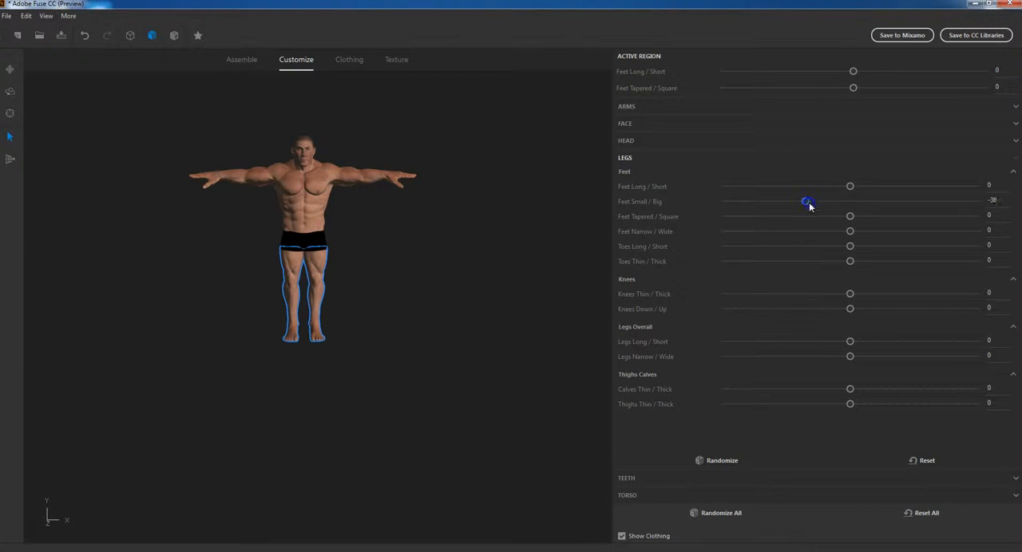
{"action": "left_click_drag", "start_coordinate": [804, 206], "coordinate": [801, 206]}
{"action": "left_click_drag", "start_coordinate": [370, 338], "coordinate": [371, 310]}
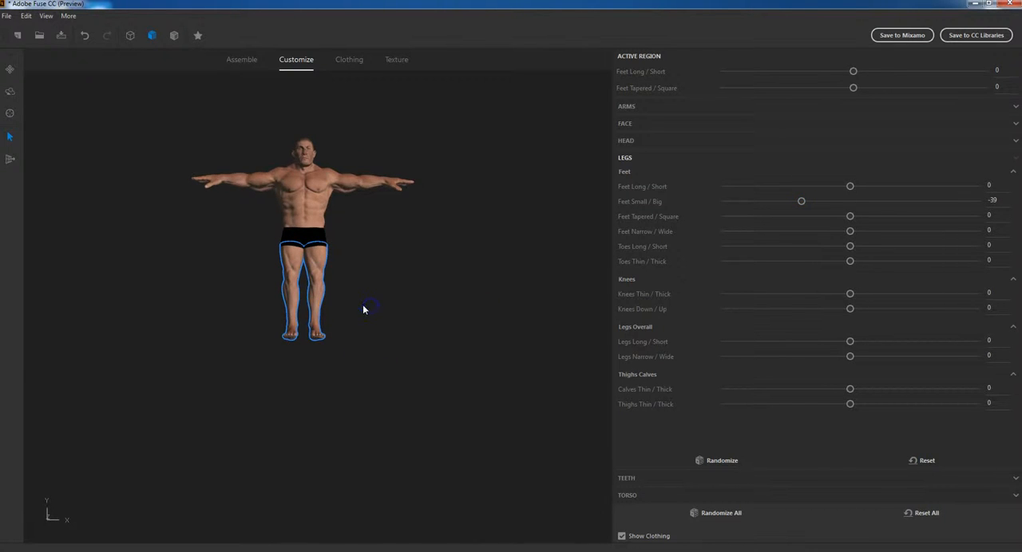
Open the torso's customization settings
{"action": "scroll", "coordinate": [363, 310], "scroll_direction": "up", "scroll_amount": 2}
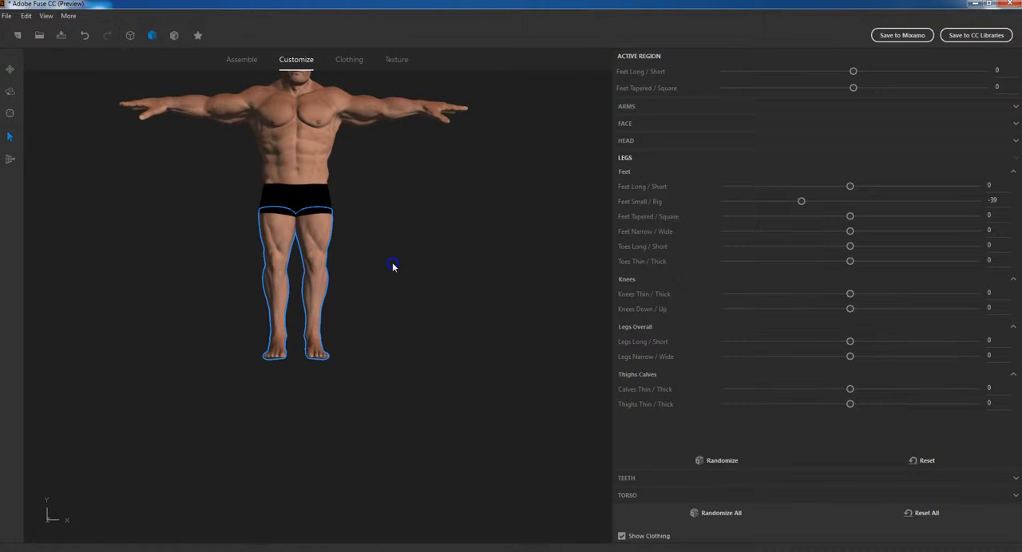
{"action": "left_click_drag", "start_coordinate": [392, 267], "coordinate": [392, 260]}
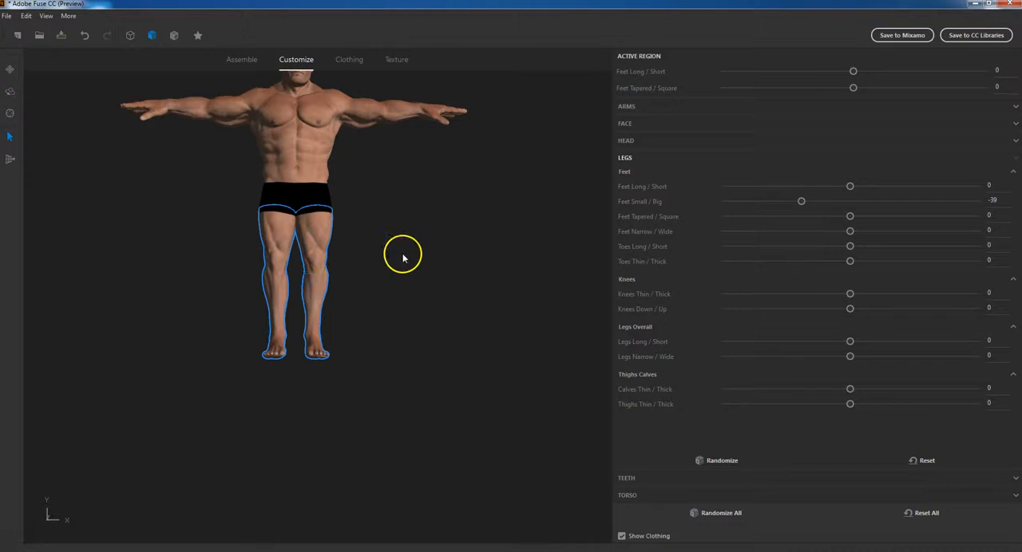
{"action": "middle_click_drag", "start_coordinate": [456, 223], "coordinate": [458, 345]}
{"action": "middle_click_drag", "start_coordinate": [456, 344], "coordinate": [449, 296]}
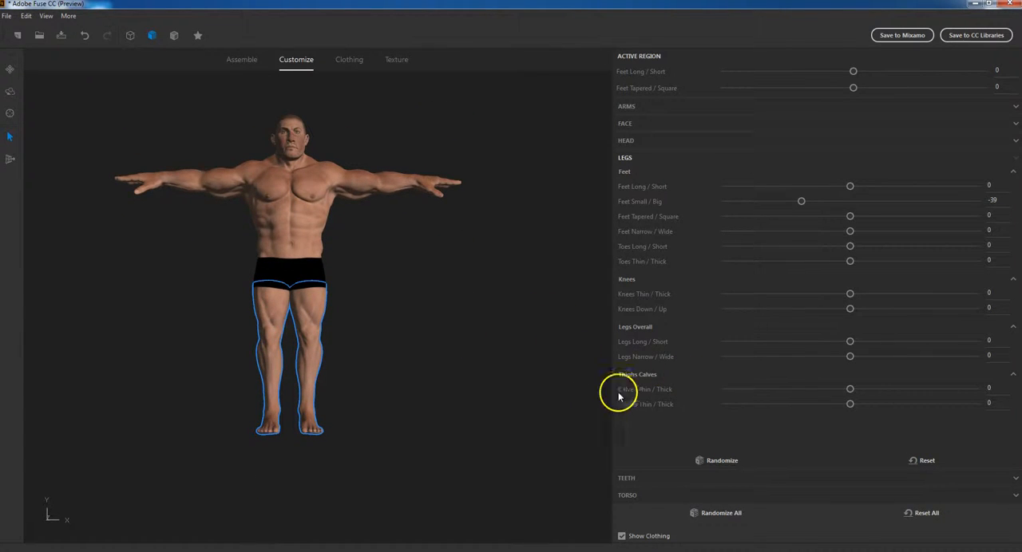
{"action": "scroll", "coordinate": [259, 155], "scroll_direction": "up", "scroll_amount": 3}
{"action": "scroll", "coordinate": [269, 154], "scroll_direction": "down", "scroll_amount": 3}
{"action": "left_click", "coordinate": [622, 495]}
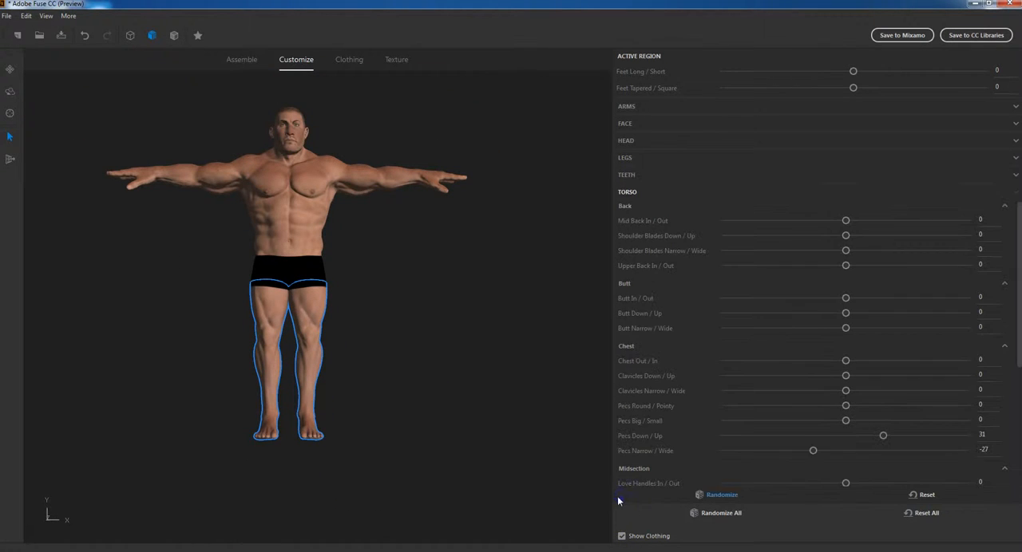
Reshape the butt directly on the model, trying both extremes of Butt In / Out before settling on 27
{"action": "scroll", "coordinate": [499, 287], "scroll_direction": "down", "scroll_amount": 2}
{"action": "right_click_drag", "start_coordinate": [363, 249], "coordinate": [380, 303]}
{"action": "scroll", "coordinate": [359, 287], "scroll_direction": "up", "scroll_amount": 5}
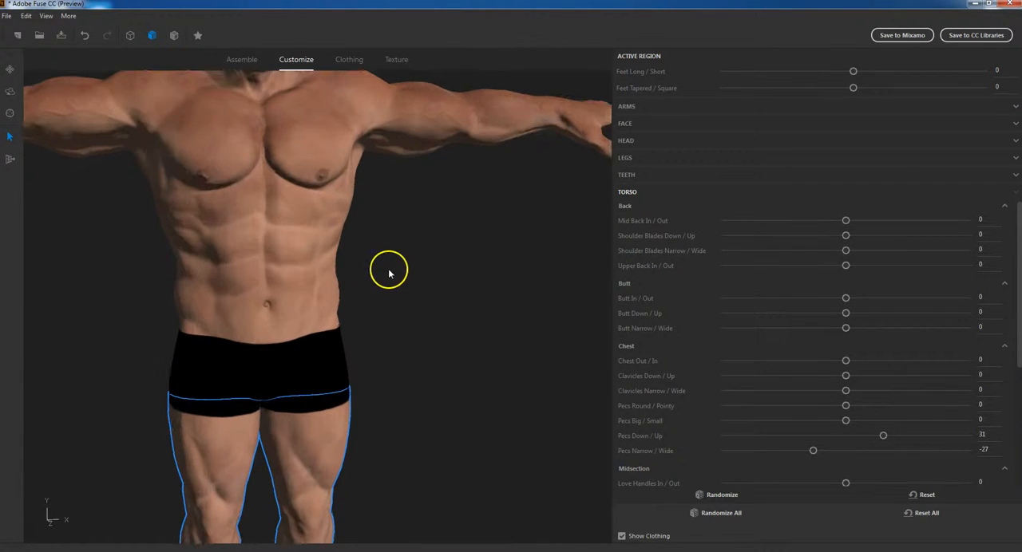
{"action": "right_click_drag", "start_coordinate": [376, 289], "coordinate": [509, 333]}
{"action": "left_click_drag", "start_coordinate": [254, 343], "coordinate": [290, 347]}
{"action": "right_click_drag", "start_coordinate": [396, 370], "coordinate": [274, 365]}
{"action": "left_click_drag", "start_coordinate": [209, 348], "coordinate": [223, 379]}
{"action": "left_click_drag", "start_coordinate": [224, 326], "coordinate": [153, 365]}
{"action": "left_click_drag", "start_coordinate": [240, 353], "coordinate": [258, 349]}
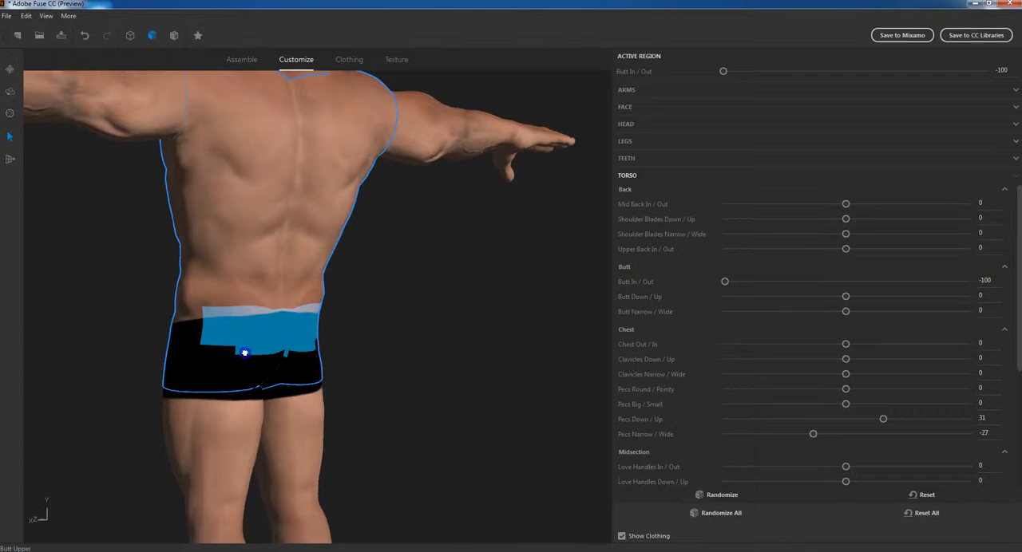
{"action": "left_click_drag", "start_coordinate": [140, 374], "coordinate": [764, 360]}
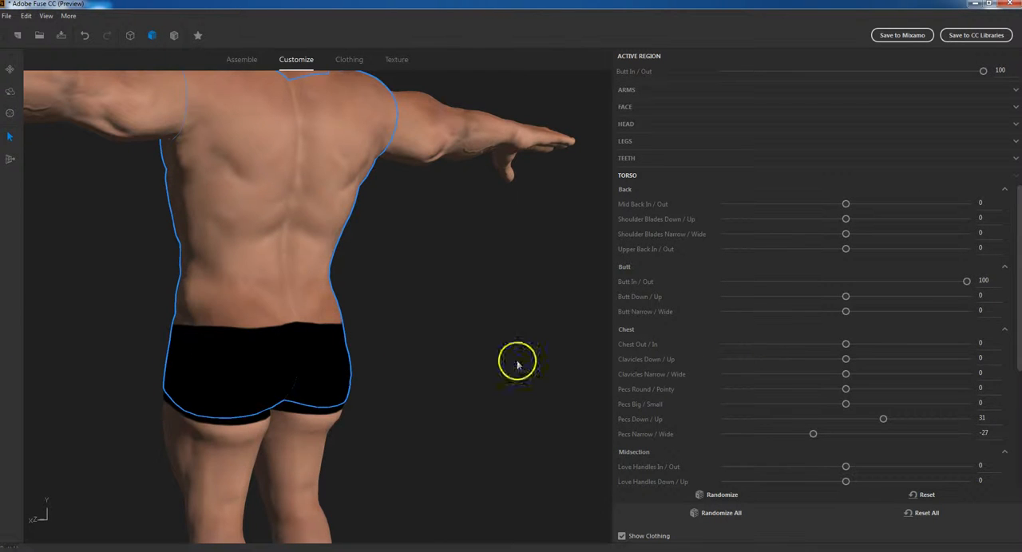
{"action": "left_click_drag", "start_coordinate": [330, 360], "coordinate": [292, 362]}
{"action": "left_click_drag", "start_coordinate": [359, 422], "coordinate": [343, 335]}
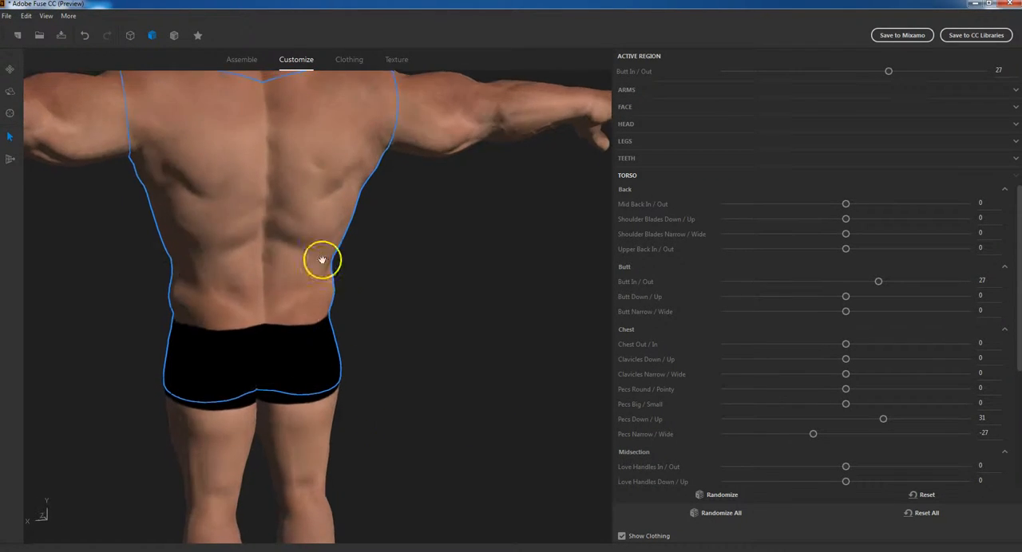
Adjust the shoulder blades directly on the back to -25 for Down / Up and -11 for Narrow / Wide
{"action": "mouse_move", "coordinate": [323, 159]}
{"action": "left_mouse_down"}
{"action": "mouse_move", "coordinate": [360, 177]}
{"action": "mouse_move", "coordinate": [347, 155]}
{"action": "mouse_move", "coordinate": [328, 163]}
{"action": "left_mouse_up"}
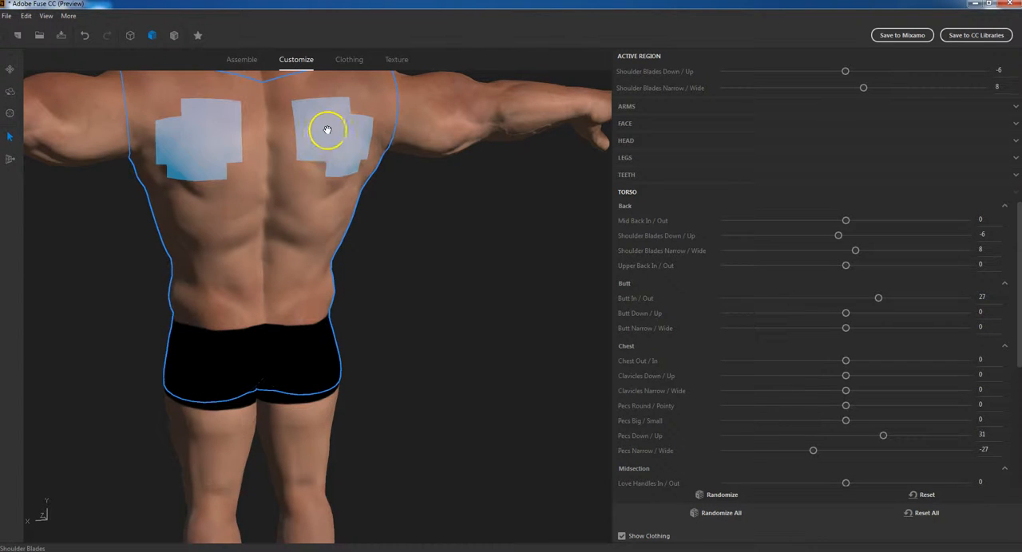
{"action": "left_click_drag", "start_coordinate": [326, 103], "coordinate": [351, 98]}
{"action": "left_click_drag", "start_coordinate": [97, 267], "coordinate": [203, 293]}
{"action": "left_click_drag", "start_coordinate": [308, 216], "coordinate": [271, 232]}
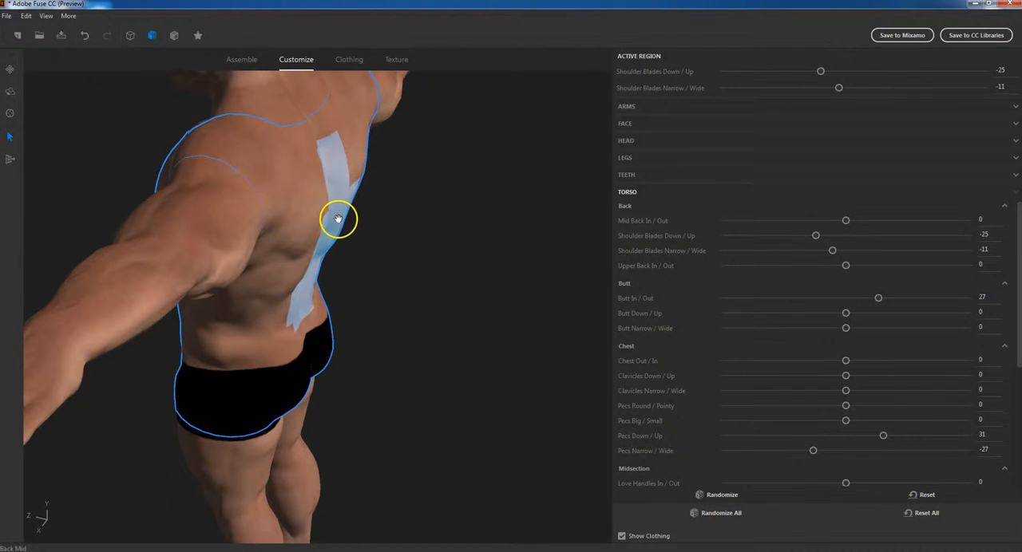
Reshape the middle of the back directly to Upper Back In / Out -27 and Mid Back In / Out -32
{"action": "left_click_drag", "start_coordinate": [337, 218], "coordinate": [321, 222]}
{"action": "left_click_drag", "start_coordinate": [369, 264], "coordinate": [286, 263]}
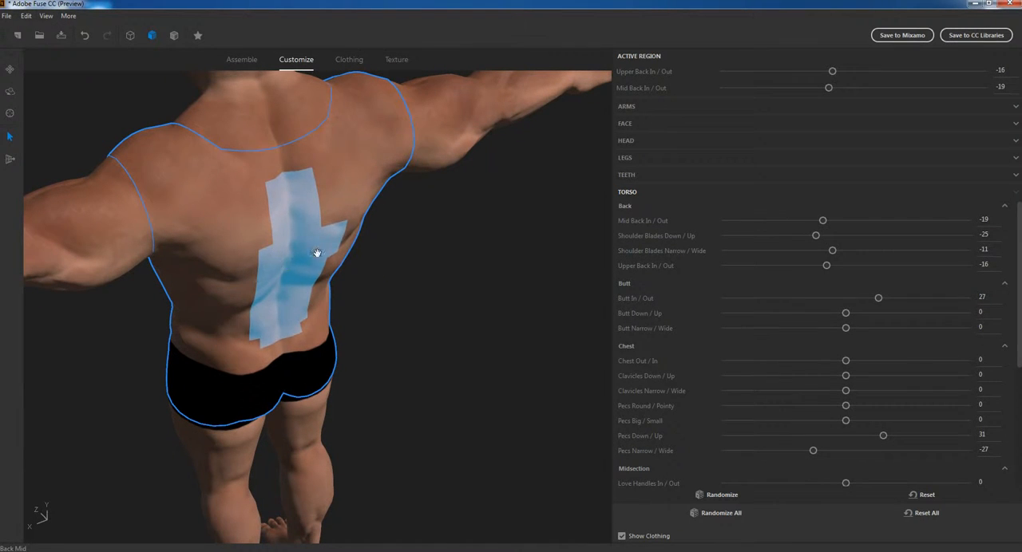
{"action": "left_click", "coordinate": [285, 199]}
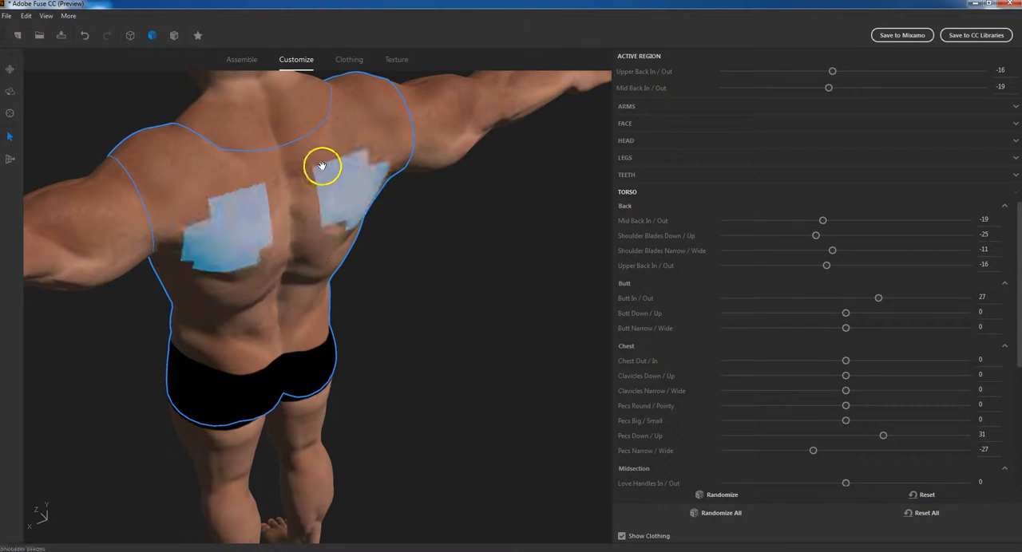
{"action": "mouse_move", "coordinate": [347, 245]}
{"action": "left_mouse_down"}
{"action": "mouse_move", "coordinate": [354, 255]}
{"action": "mouse_move", "coordinate": [330, 230]}
{"action": "mouse_move", "coordinate": [311, 241]}
{"action": "mouse_move", "coordinate": [335, 231]}
{"action": "left_mouse_up"}
{"action": "left_click_drag", "start_coordinate": [269, 269], "coordinate": [319, 312]}
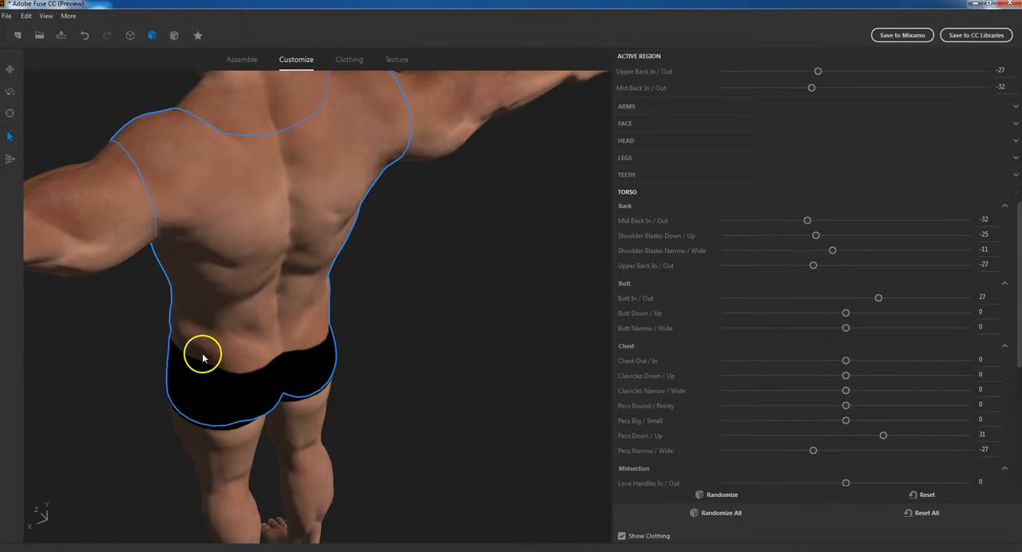
Readjust the shoulder blades on the model to 13 for Down / Up and -8 for Narrow / Wide
{"action": "right_click_drag", "start_coordinate": [222, 332], "coordinate": [100, 322]}
{"action": "left_click_drag", "start_coordinate": [296, 189], "coordinate": [305, 165]}
{"action": "right_click_drag", "start_coordinate": [123, 303], "coordinate": [310, 296]}
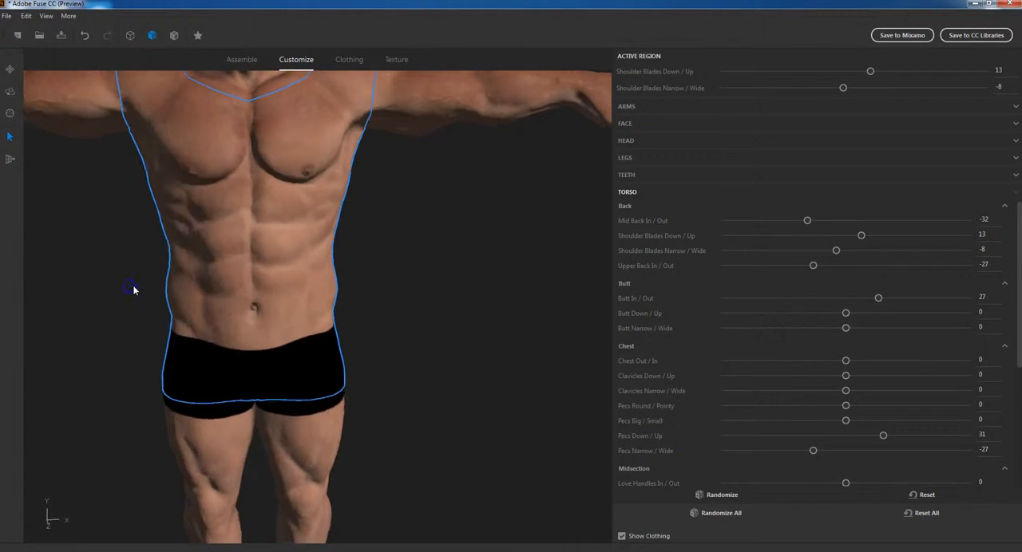
Examine the whole character's proportions from several angles and distances
{"action": "scroll", "coordinate": [134, 292], "scroll_direction": "down", "scroll_amount": 5}
{"action": "scroll", "coordinate": [135, 291], "scroll_direction": "down", "scroll_amount": 3}
{"action": "right_click_drag", "start_coordinate": [370, 349], "coordinate": [348, 314]}
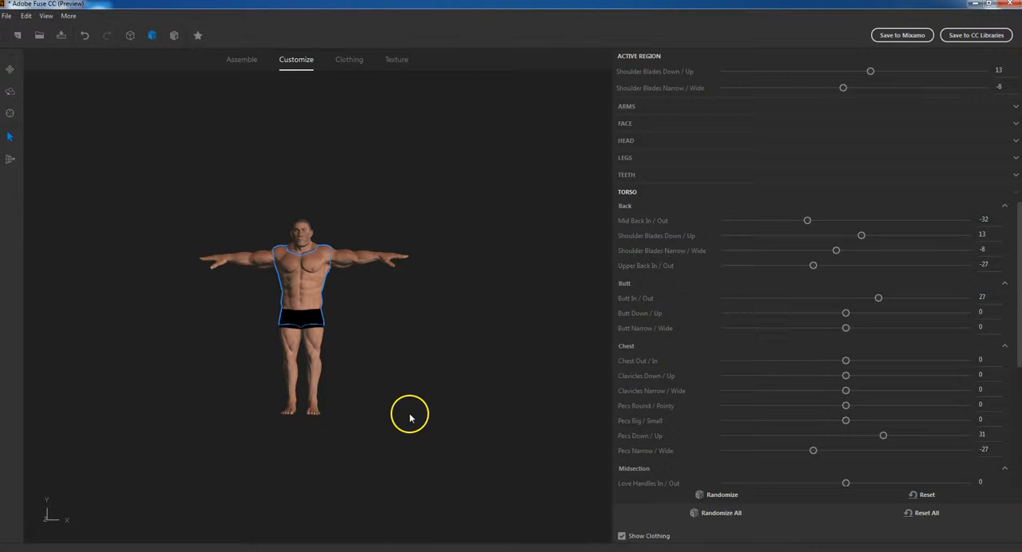
{"action": "left_click_drag", "start_coordinate": [368, 358], "coordinate": [76, 380]}
{"action": "left_click_drag", "start_coordinate": [155, 443], "coordinate": [351, 353]}
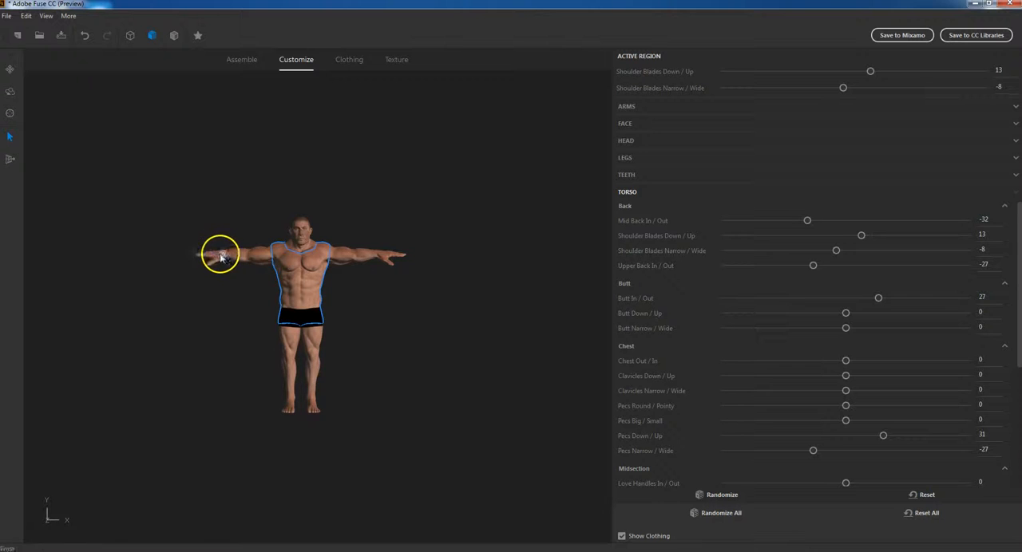
{"action": "left_click_drag", "start_coordinate": [413, 320], "coordinate": [417, 347]}
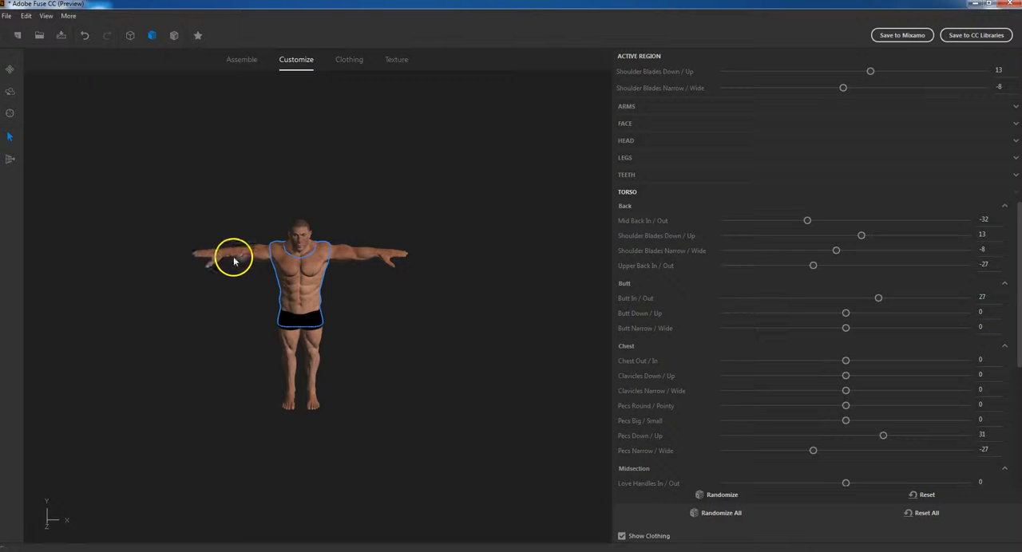
{"action": "scroll", "coordinate": [347, 309], "scroll_direction": "up", "scroll_amount": 2}
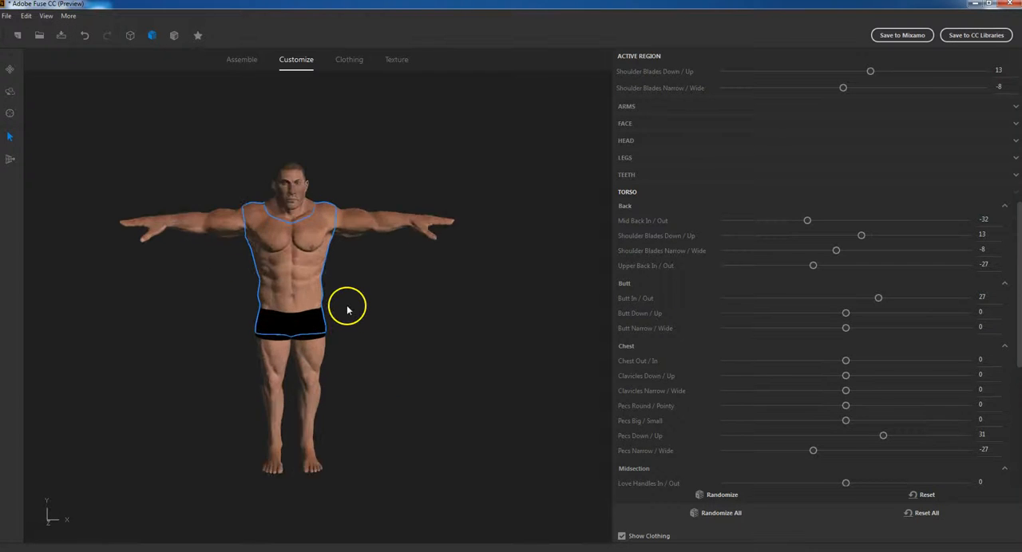
{"action": "scroll", "coordinate": [347, 310], "scroll_direction": "up", "scroll_amount": 2}
{"action": "scroll", "coordinate": [384, 310], "scroll_direction": "up", "scroll_amount": 1}
{"action": "middle_click_drag", "start_coordinate": [384, 310], "coordinate": [369, 284]}
{"action": "scroll", "coordinate": [384, 299], "scroll_direction": "down", "scroll_amount": 1}
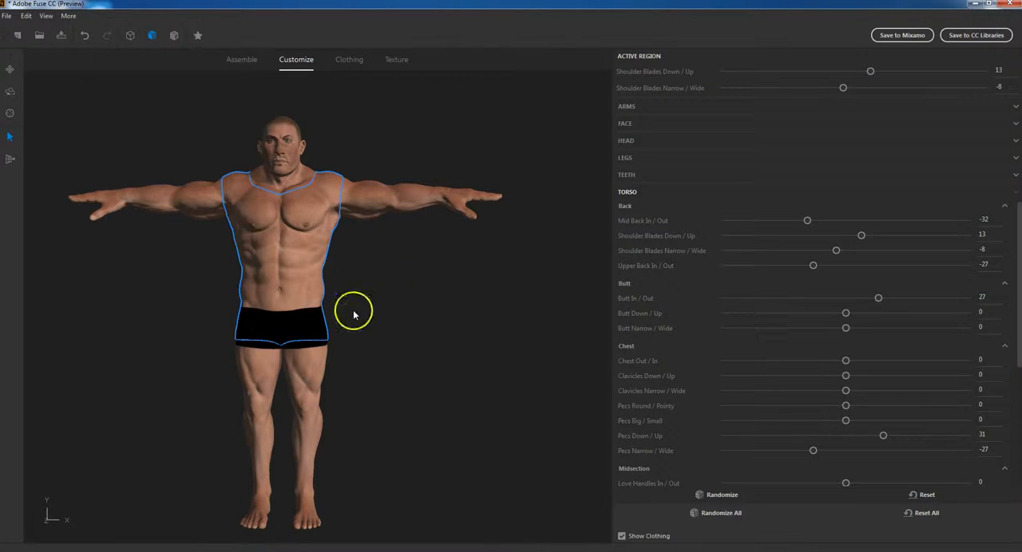
Adjust the waist directly on the model to Waist Down / Up 9 and Waist Thin / Wide -14
{"action": "left_click", "coordinate": [264, 307]}
{"action": "left_click_drag", "start_coordinate": [264, 308], "coordinate": [304, 297]}
{"action": "left_click_drag", "start_coordinate": [465, 294], "coordinate": [500, 305]}
{"action": "mouse_move", "coordinate": [113, 280]}
{"action": "left_mouse_down"}
{"action": "mouse_move", "coordinate": [150, 312]}
{"action": "mouse_move", "coordinate": [110, 274]}
{"action": "left_mouse_up"}
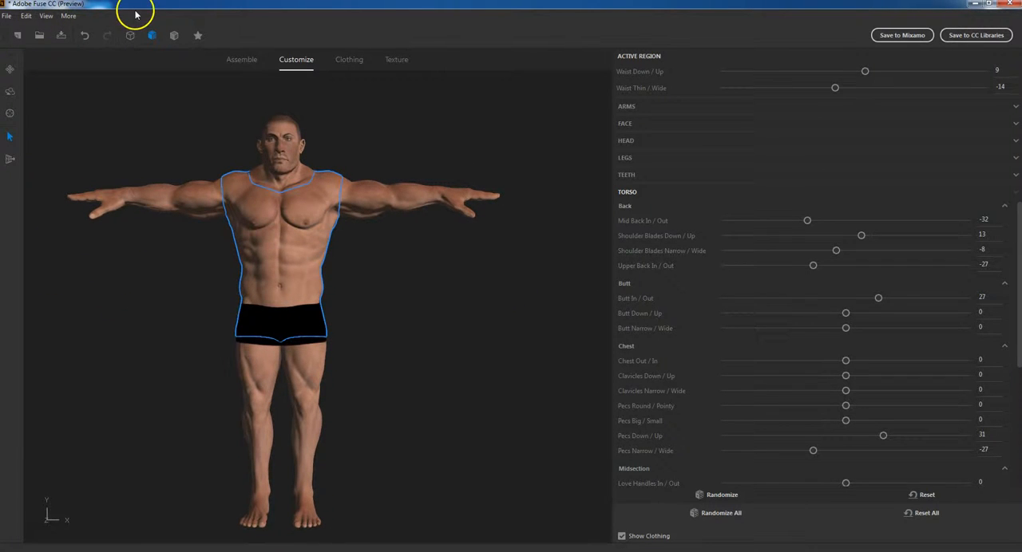
Start saving the model and create a folder named Fuse Models in the Desktop's Project Folder
{"action": "left_click", "coordinate": [59, 37]}
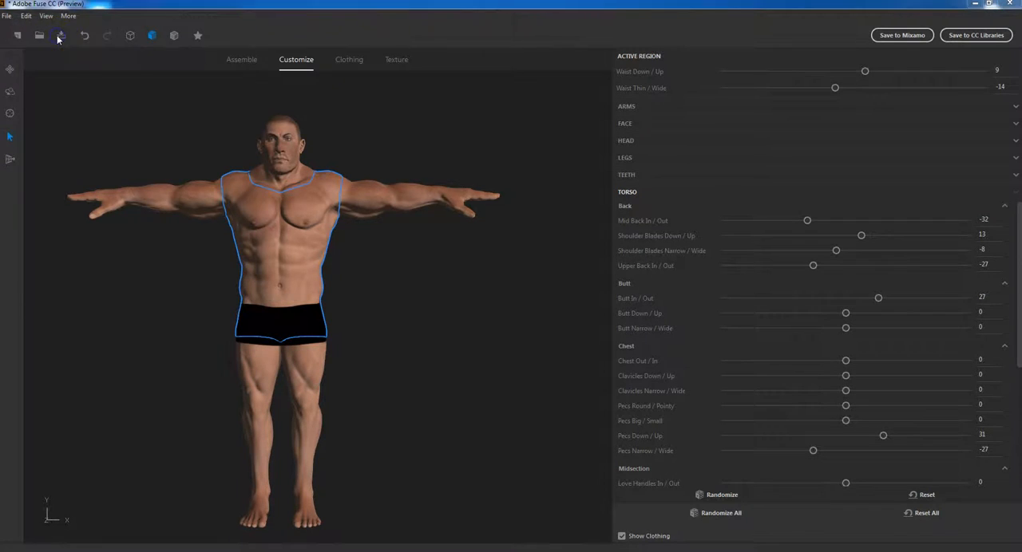
{"action": "left_click_drag", "start_coordinate": [197, 26], "coordinate": [368, 28]}
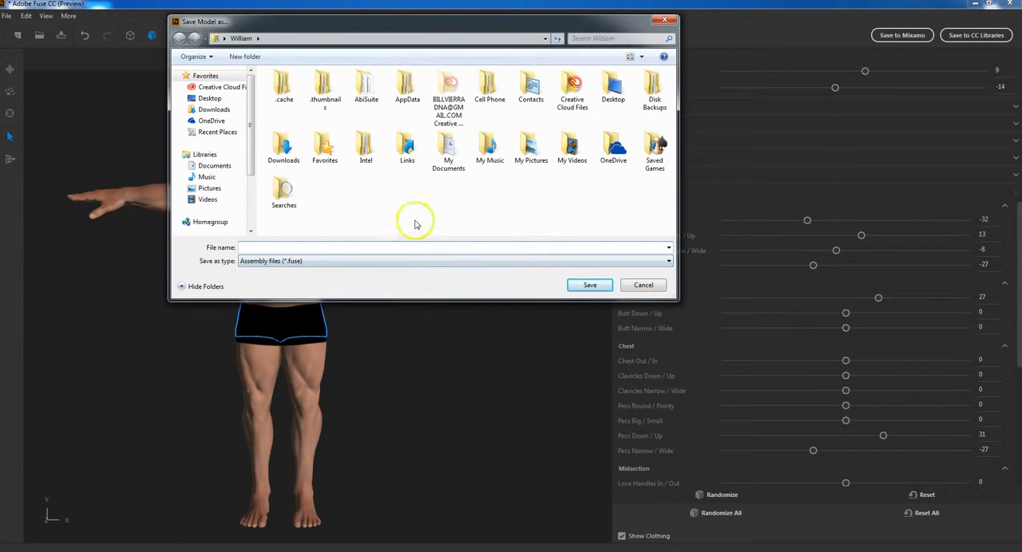
{"action": "left_click", "coordinate": [613, 87]}
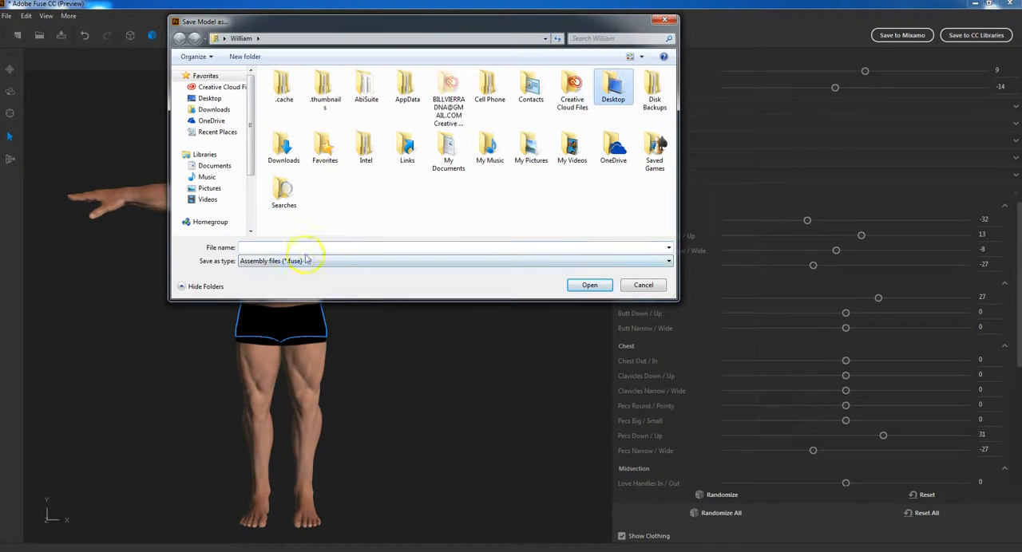
{"action": "double_click", "coordinate": [615, 85]}
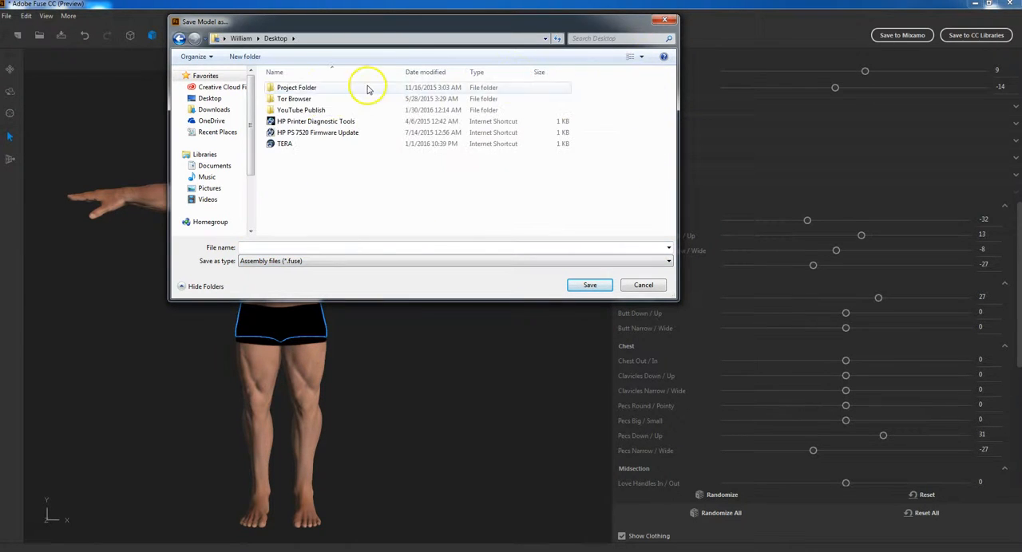
{"action": "double_click", "coordinate": [319, 86]}
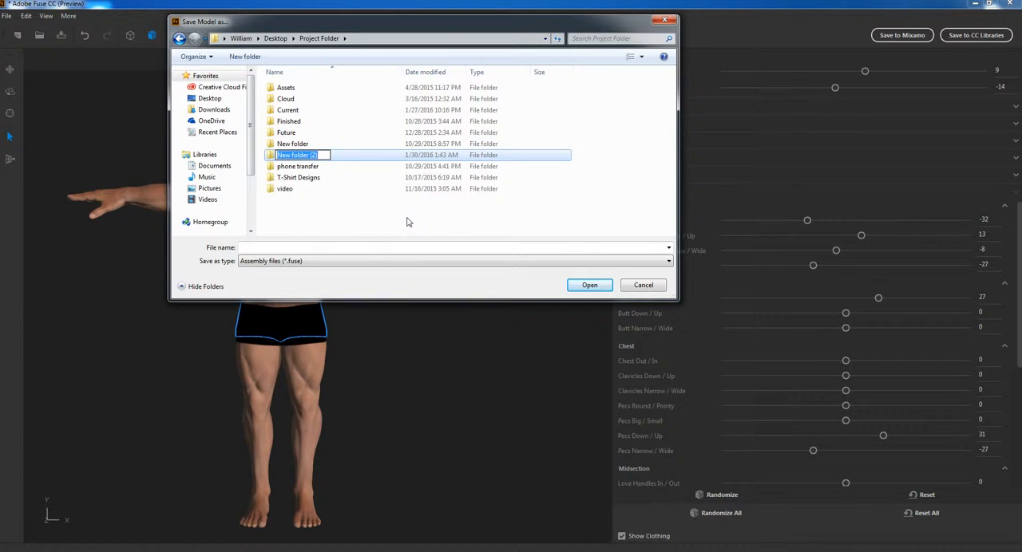
{"action": "type", "text": "Fuse Models"}
{"action": "left_click", "coordinate": [431, 221]}
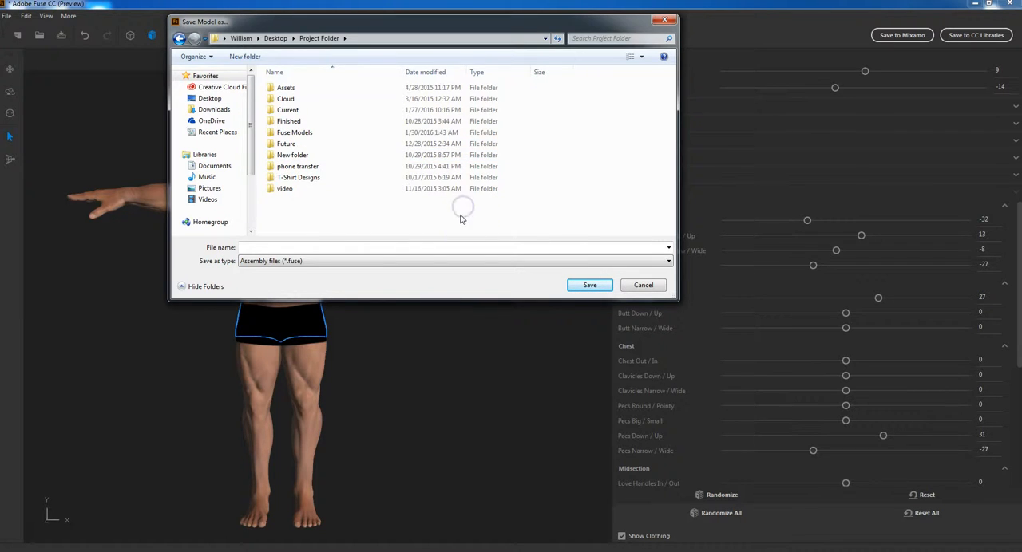
Create a subfolder named Dexter MDL inside Fuse Models and open it as the save location
{"action": "double_click", "coordinate": [291, 133]}
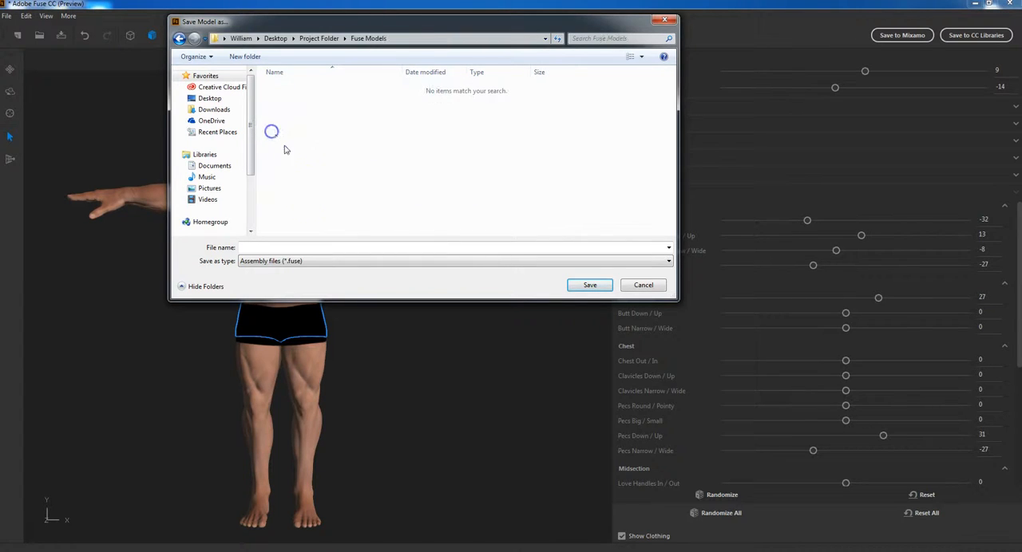
{"action": "left_click", "coordinate": [243, 56]}
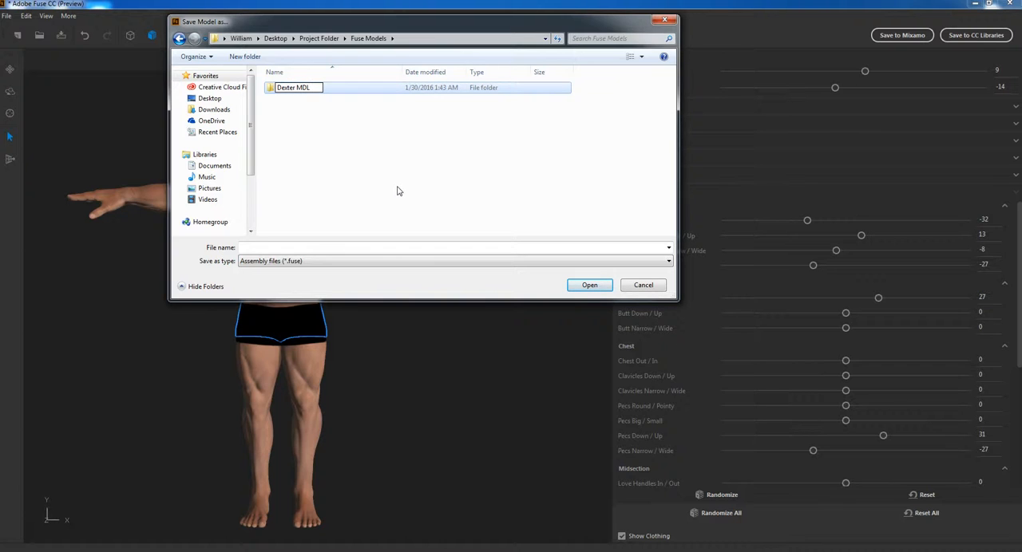
{"action": "left_click", "coordinate": [391, 192]}
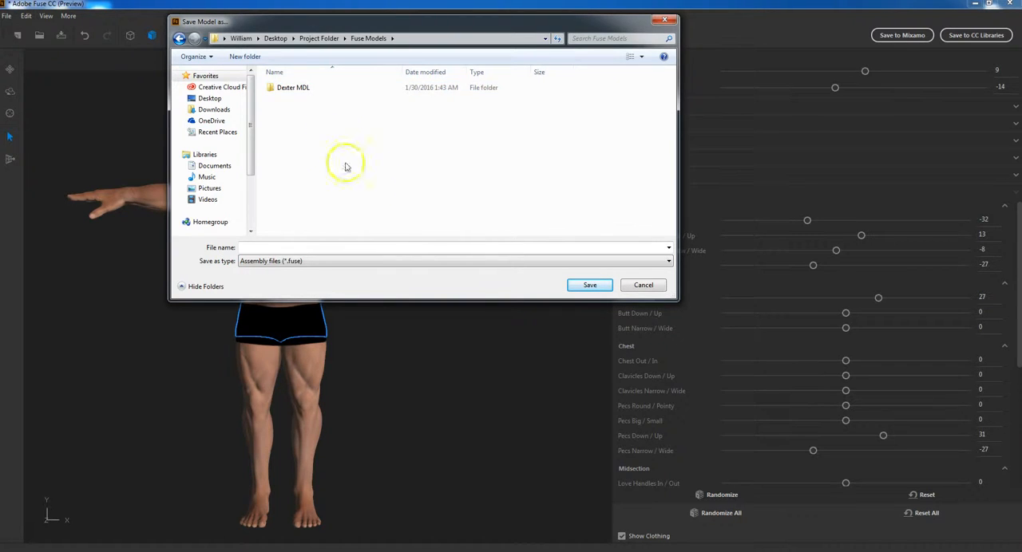
{"action": "left_click", "coordinate": [276, 89]}
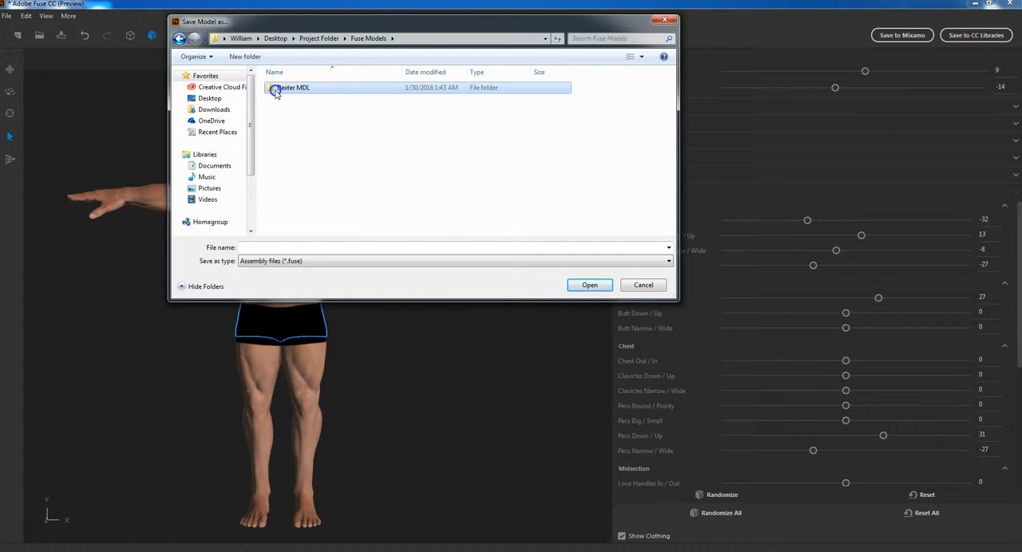
{"action": "double_click", "coordinate": [276, 89]}
Save the model in the Dexter MDL folder under the name Dexter as an assembly file (*.fuse)
{"action": "left_click", "coordinate": [361, 261]}
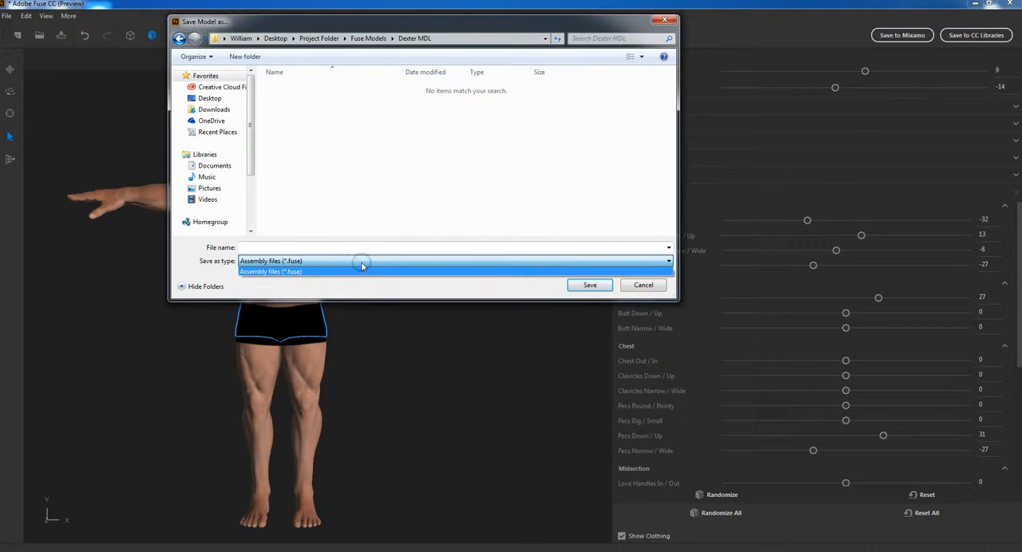
{"action": "left_click", "coordinate": [323, 247]}
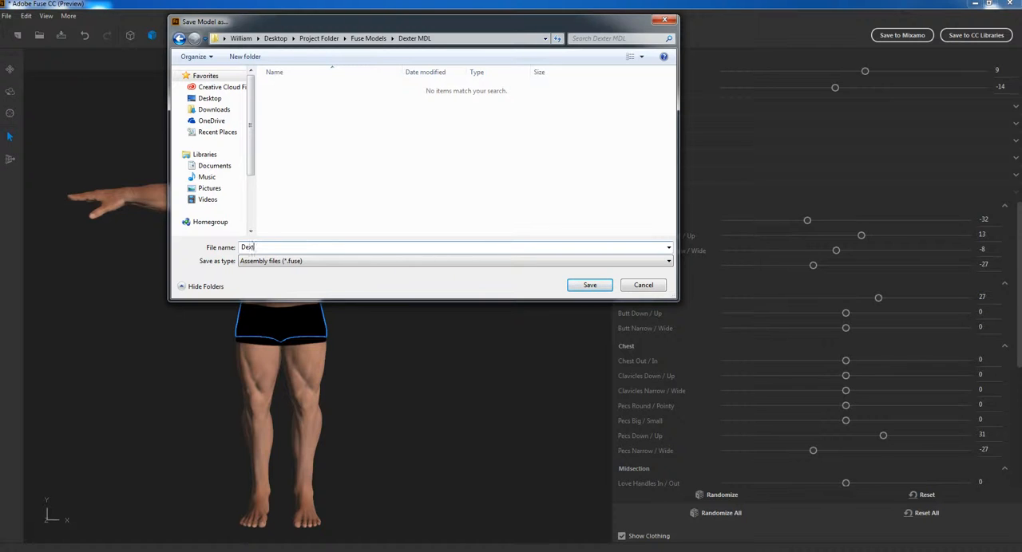
{"action": "left_click", "coordinate": [589, 286]}
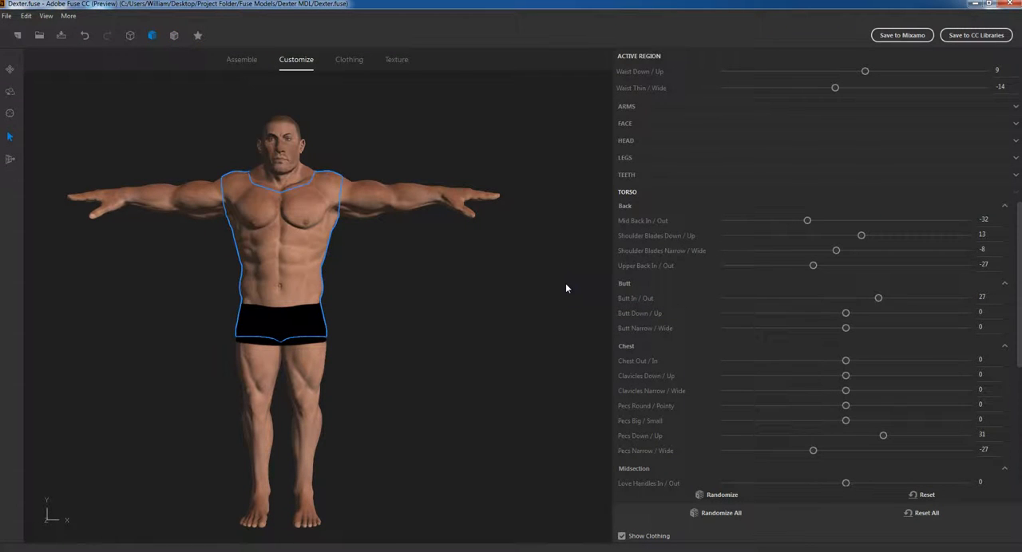